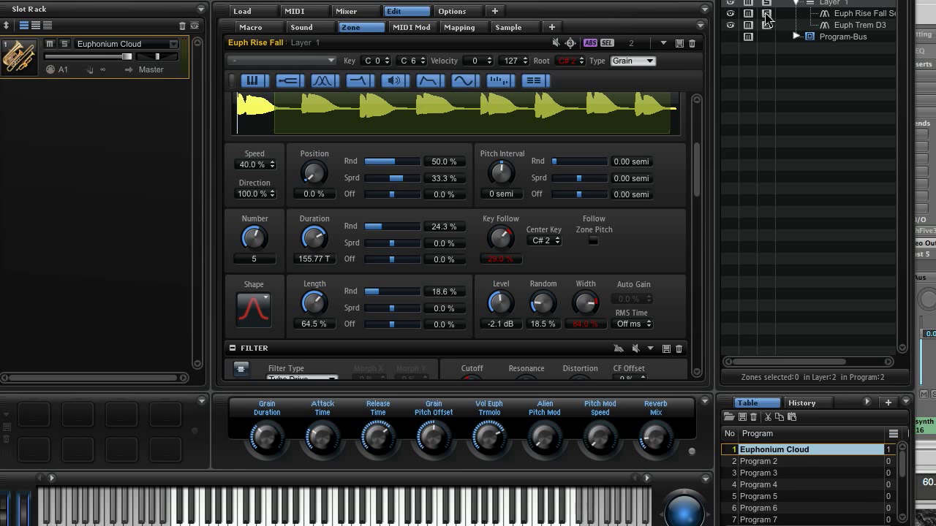
Audition the Euph Rise Fall and Euph Trem D3 zones solo, then return to Euph Rise Fall.
left_click(766, 14)
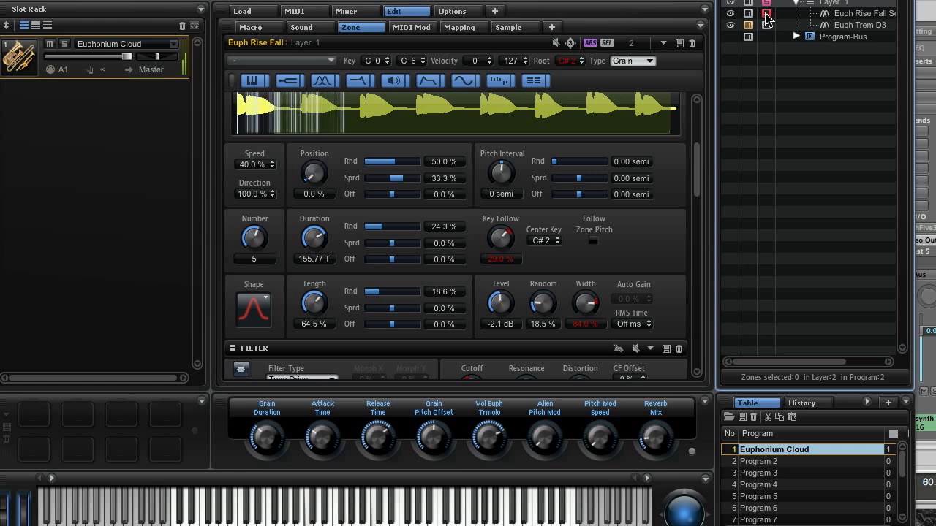
left_click(766, 14)
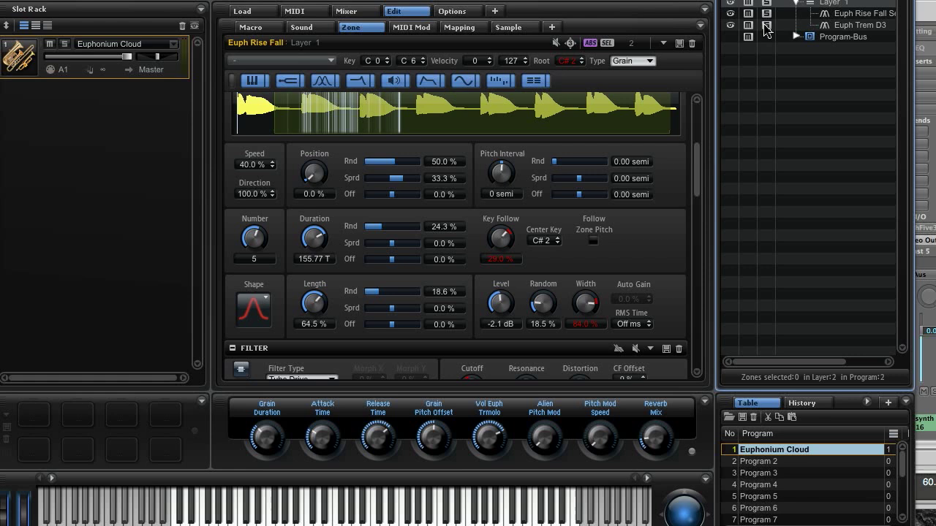
left_click(765, 26)
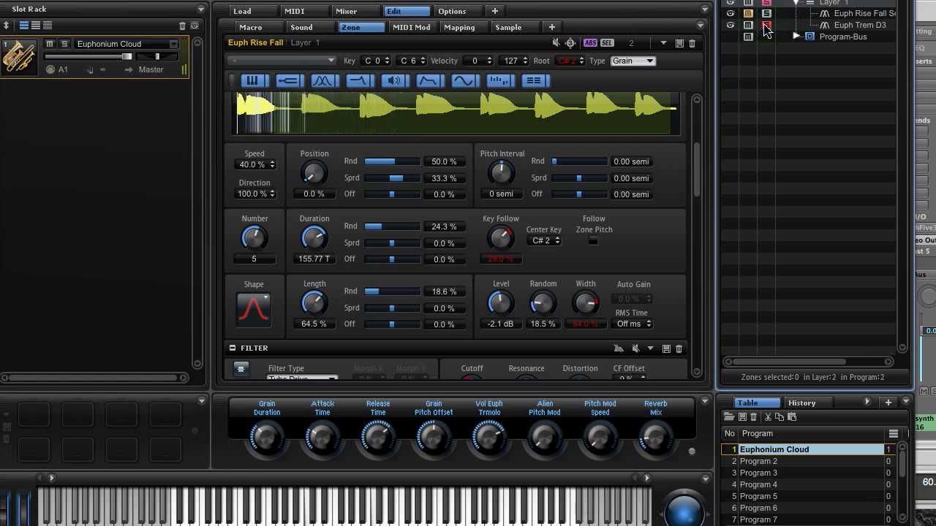
left_click(854, 27)
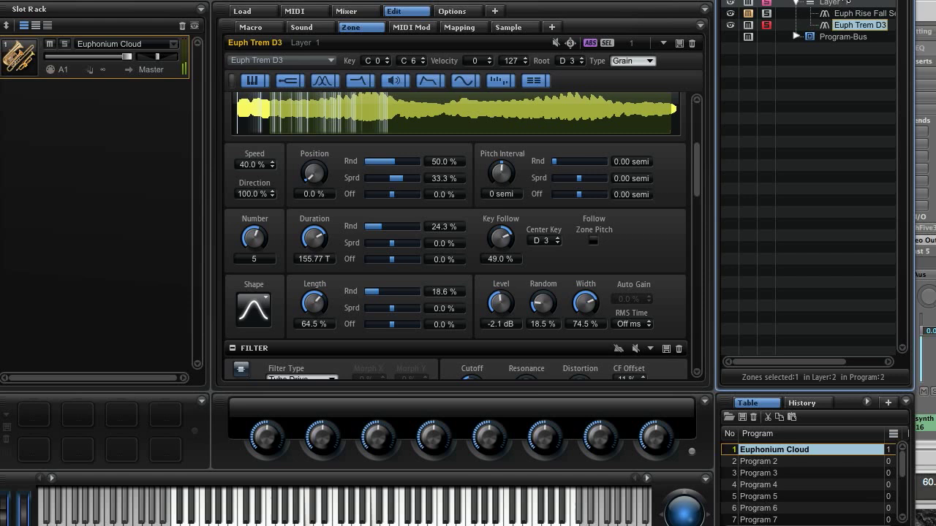
left_click(764, 31)
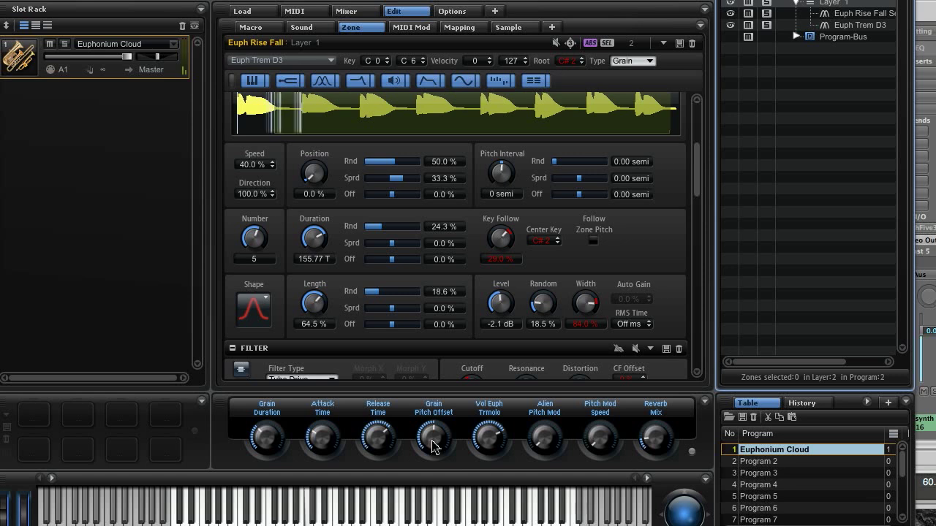
Sweep the grain pitch offset between 12 and -6 semitones, then reset it to 0.
left_click(431, 444)
left_click_drag(431, 444, 432, 435)
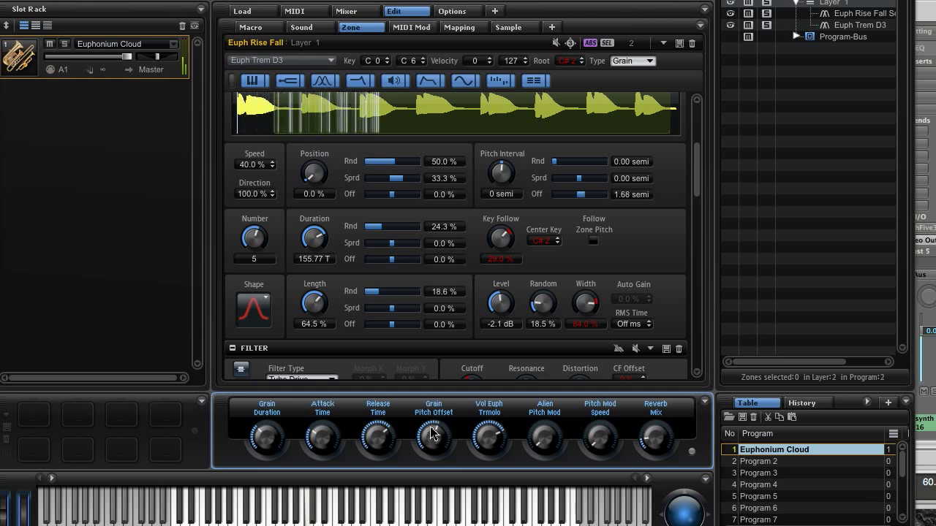
mouse_move(599, 196)
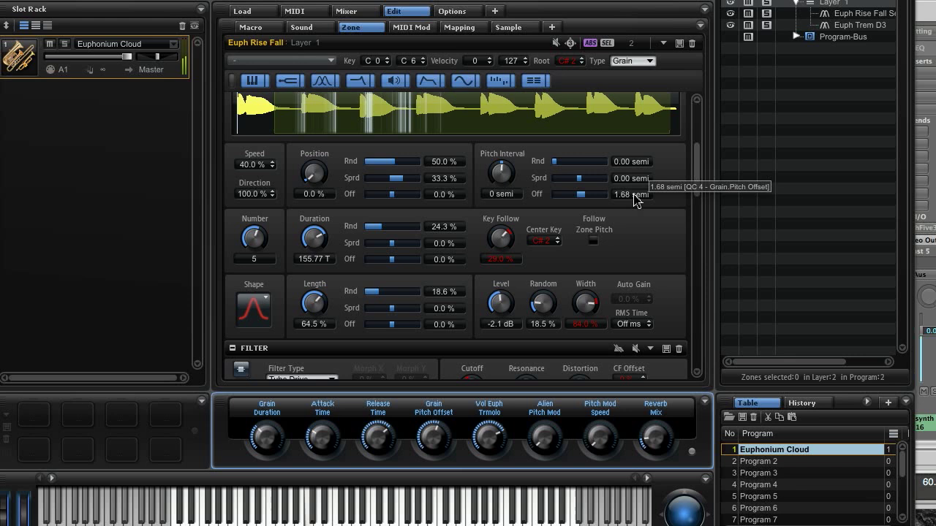
left_click_drag(434, 436, 429, 440)
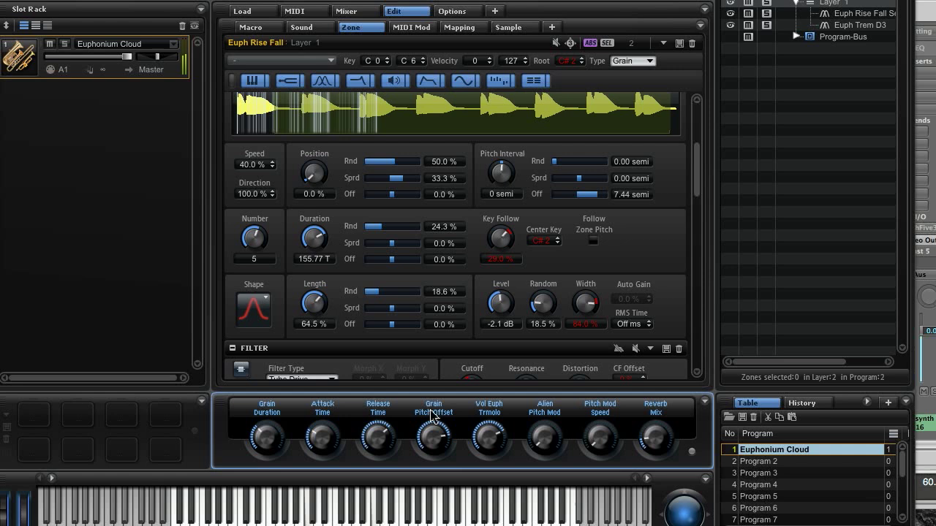
left_click_drag(432, 399, 433, 382)
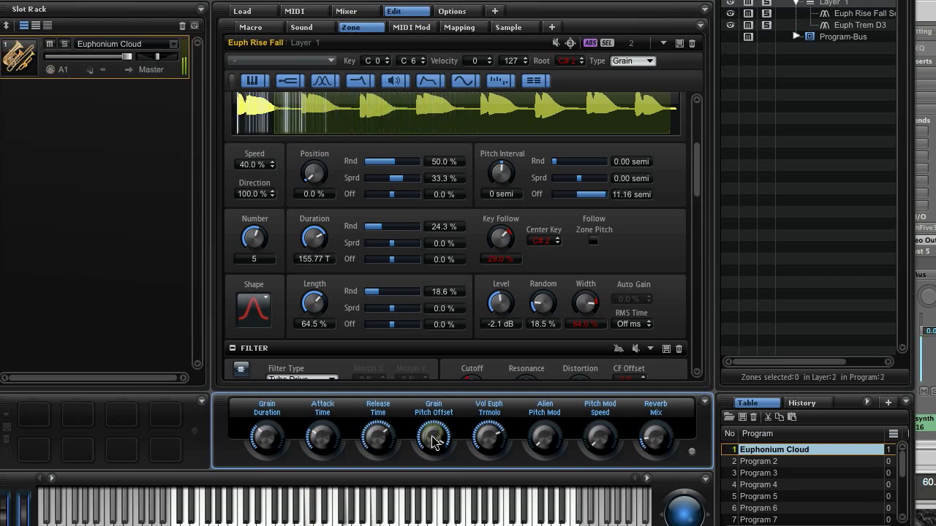
left_click_drag(432, 440, 429, 524)
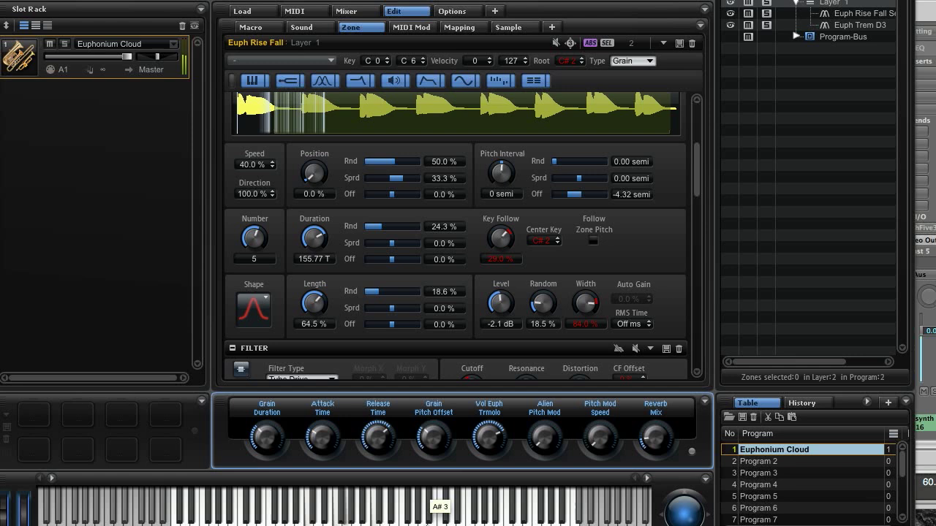
left_click_drag(430, 524, 430, 524)
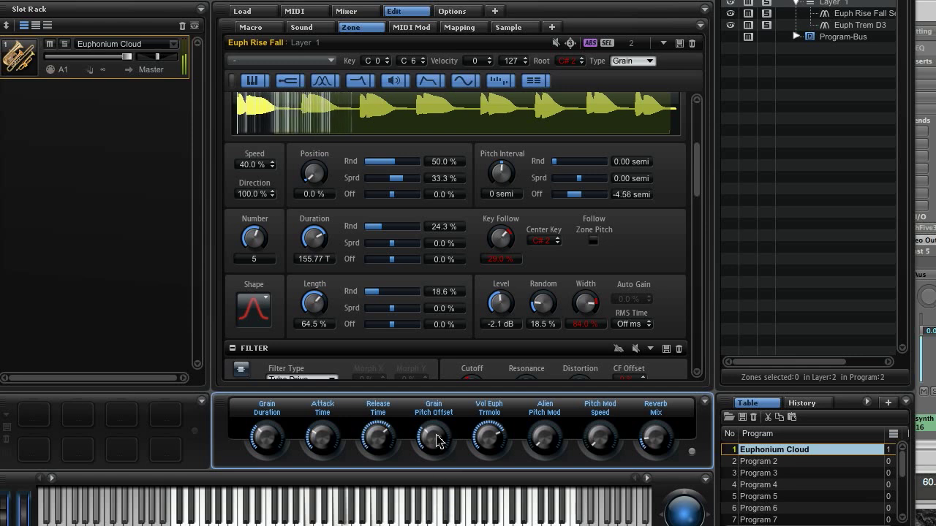
left_click_drag(433, 439, 430, 486)
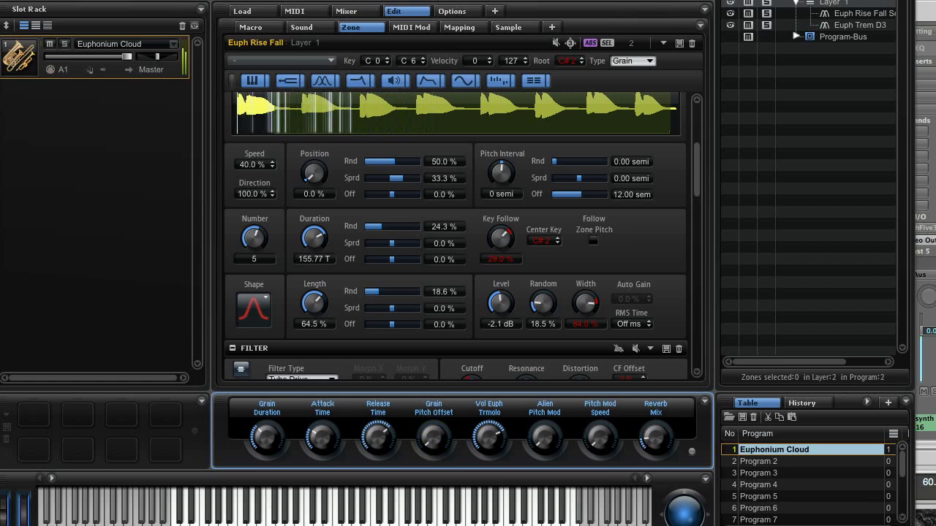
left_click_drag(435, 438, 441, 376)
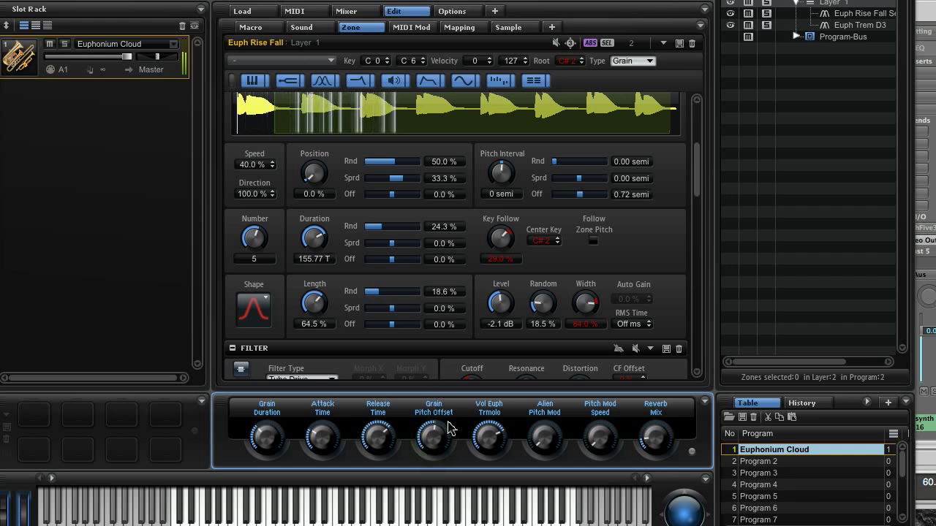
left_click(434, 439, "ctrl")
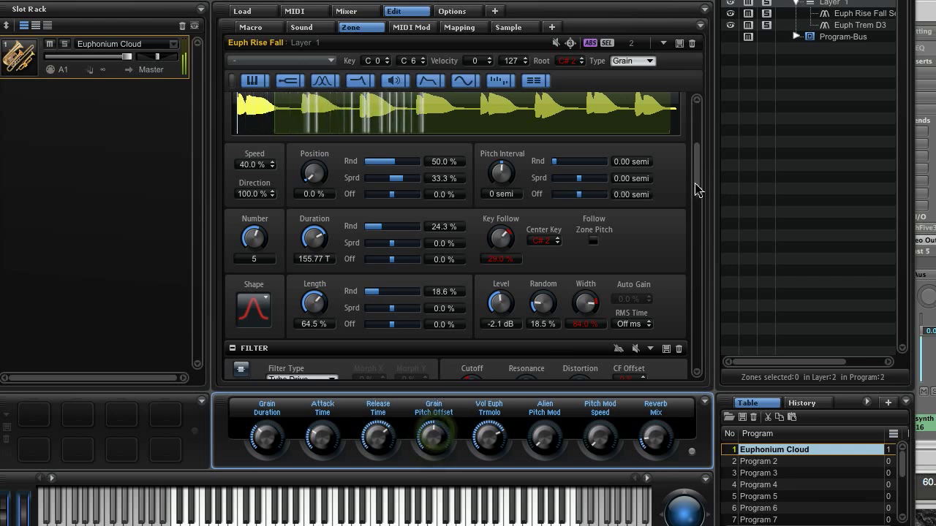
left_click(698, 181)
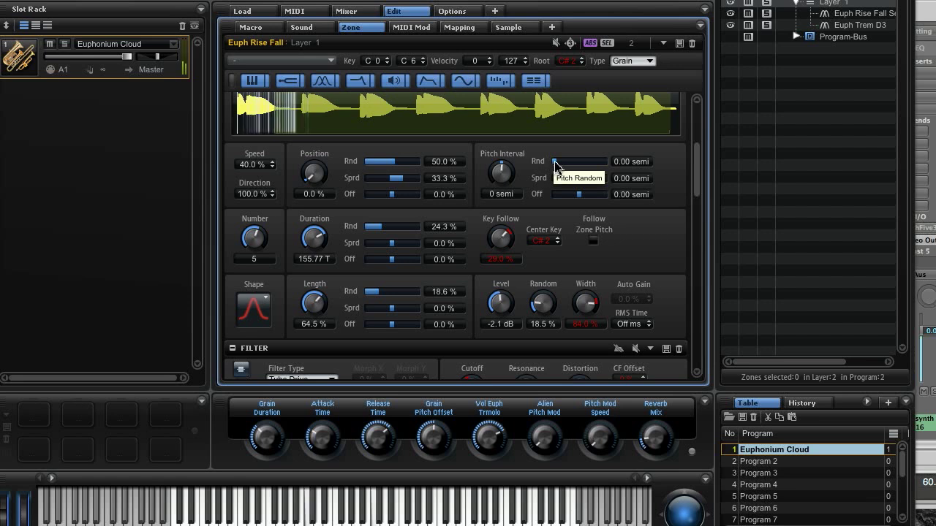
Raise random grain pitch, lengthen grain duration toward 132.40 T, then lower random pitch to 8.4 semi.
scroll(555, 165, "up", 2)
scroll(556, 165, "up", 2)
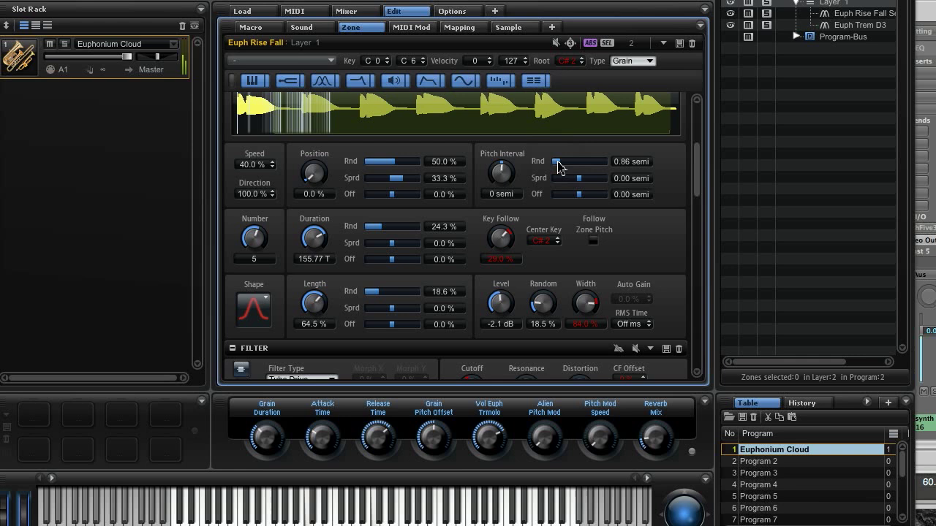
scroll(558, 165, "up", 3)
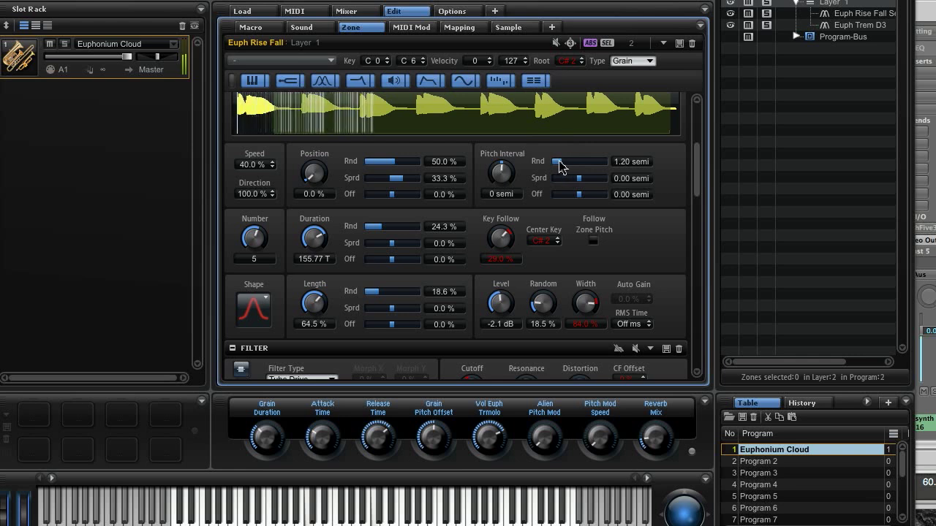
scroll(559, 165, "down", 1)
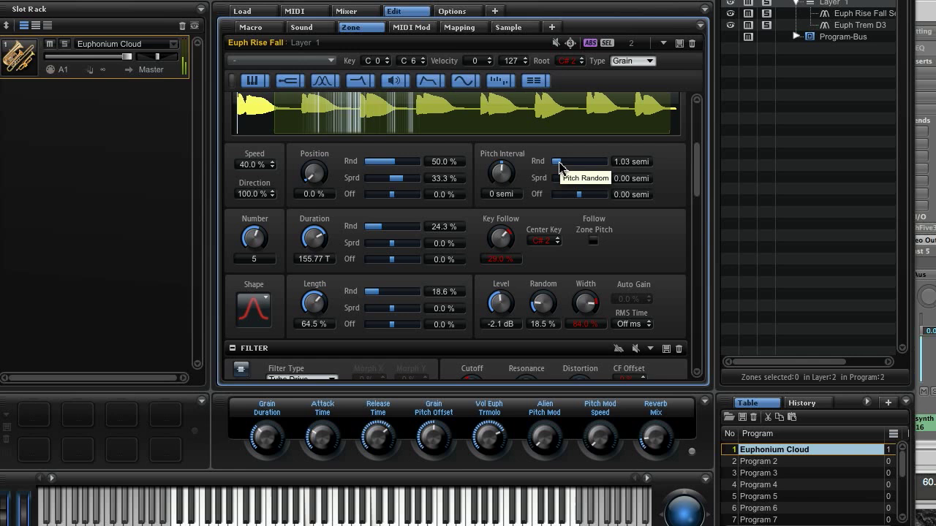
left_click_drag(558, 165, 610, 168)
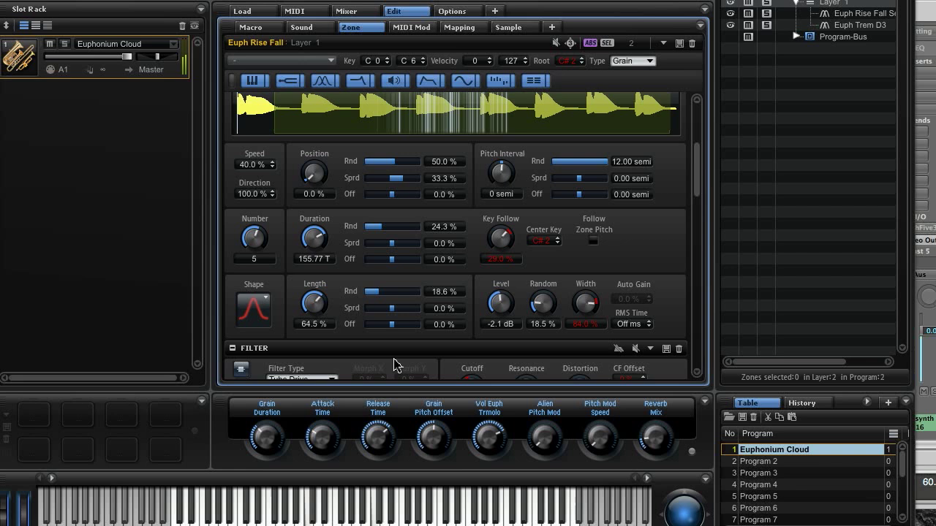
left_click_drag(265, 442, 274, 417)
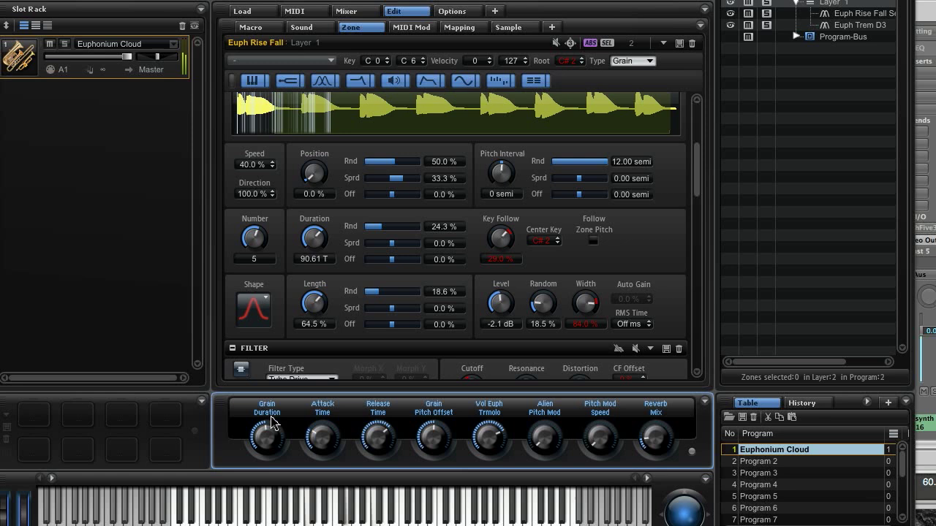
scroll(270, 424, "up", 5)
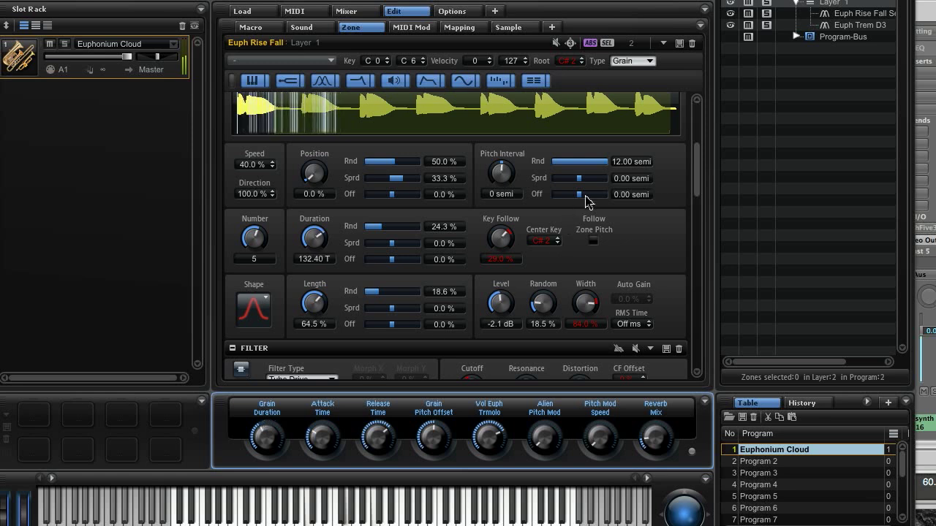
left_click_drag(606, 160, 557, 213)
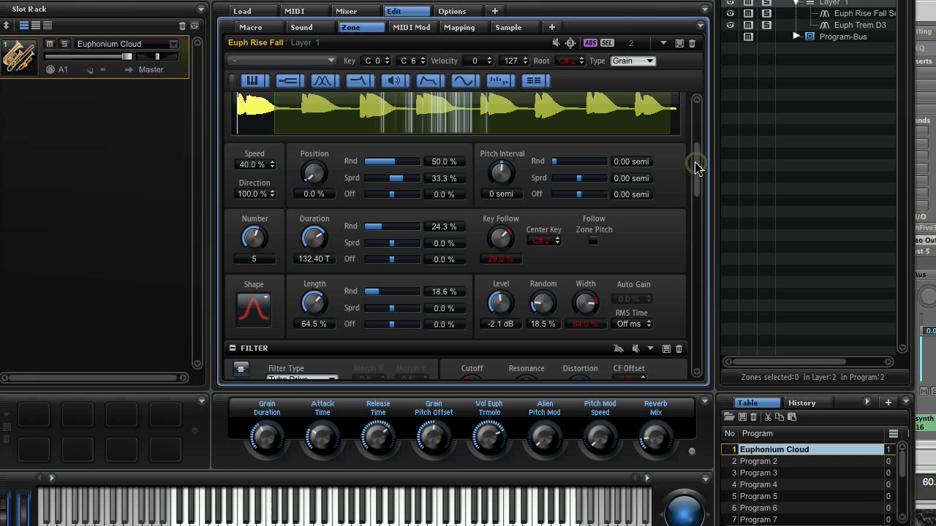
Route Noise to Grain Pitch in the modulation matrix with mod wheel depth 60.
scroll(695, 168, "down", 1)
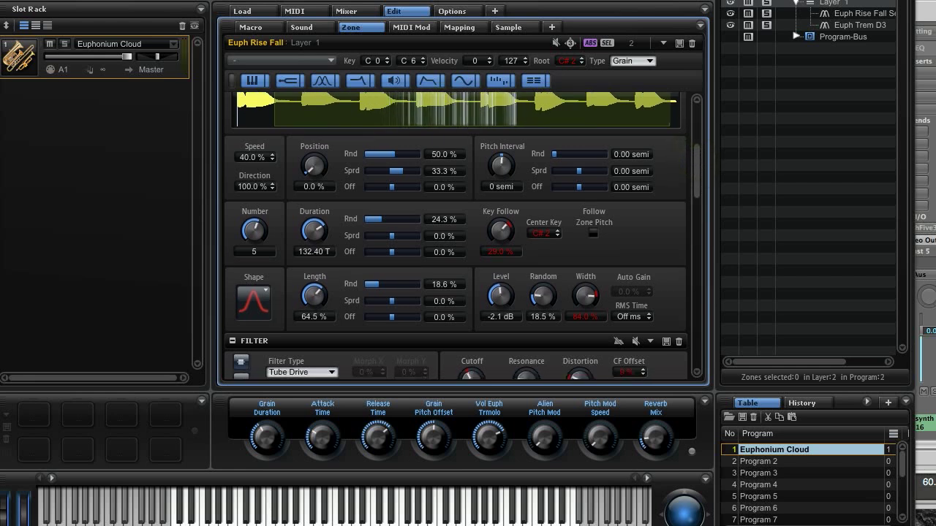
left_click_drag(695, 168, 688, 349)
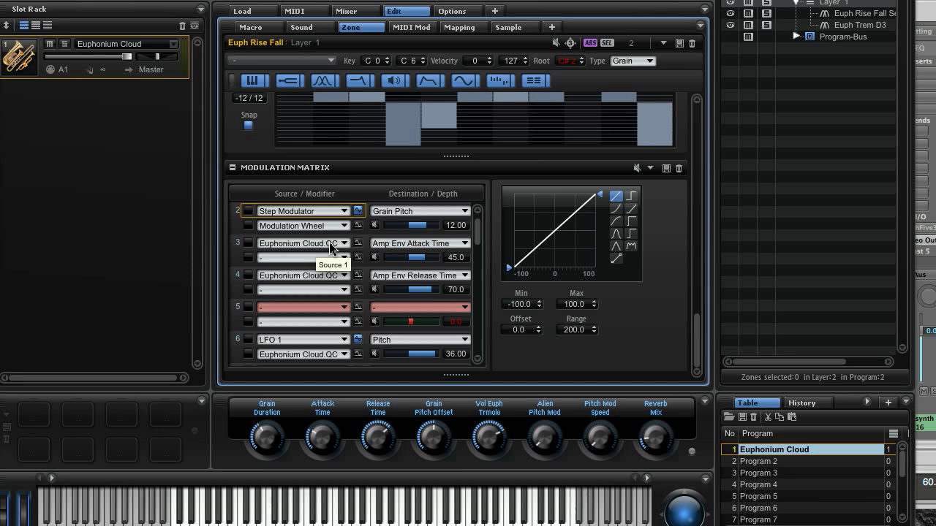
left_click(296, 211)
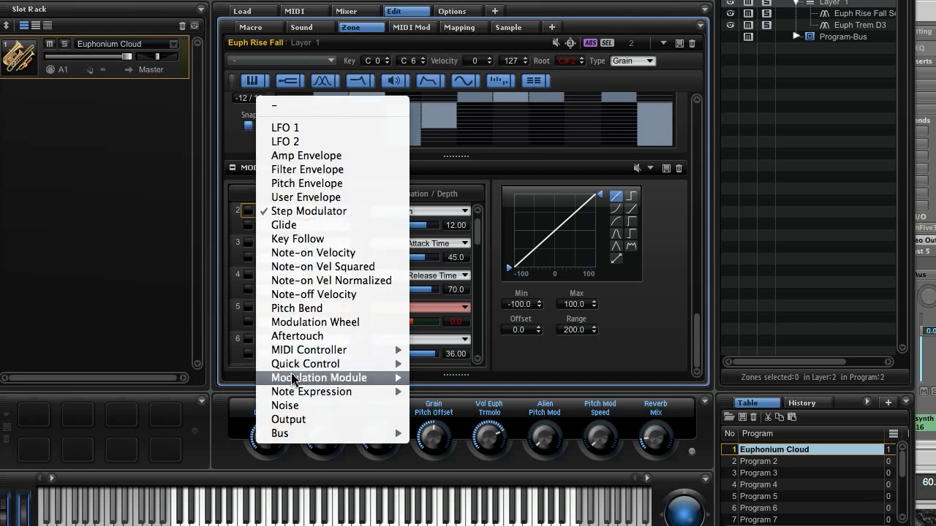
left_click(303, 405)
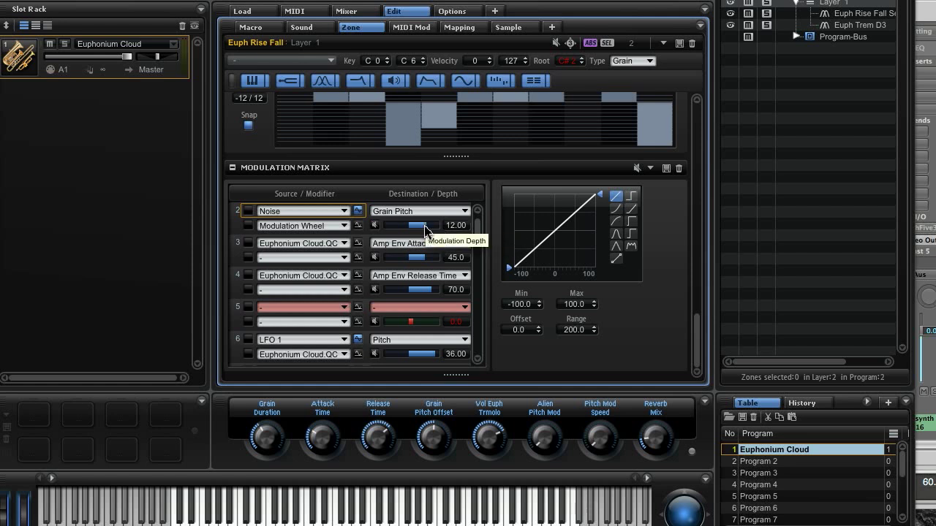
left_click_drag(425, 230, 456, 231)
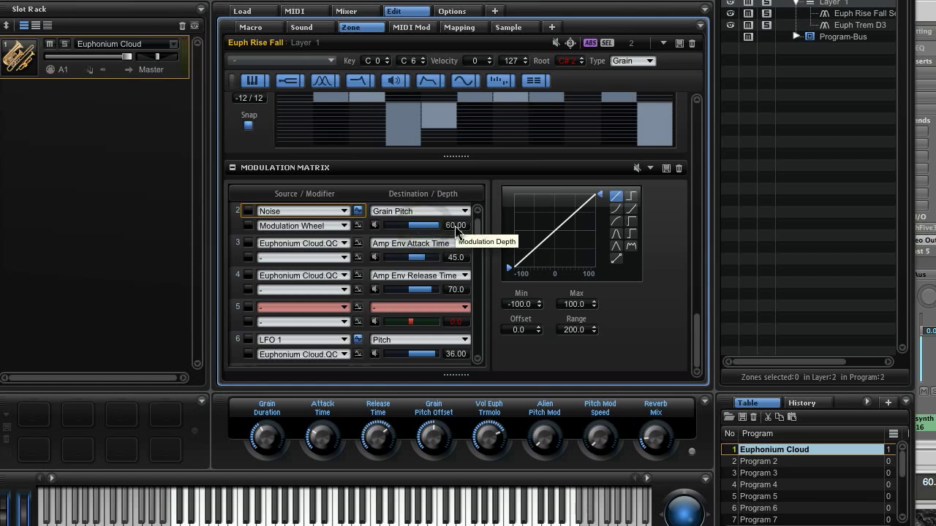
Give the Modulation Wheel modifier a bent unipolar curve and raise the Grain Duration macro.
left_click(358, 227)
left_click(616, 258)
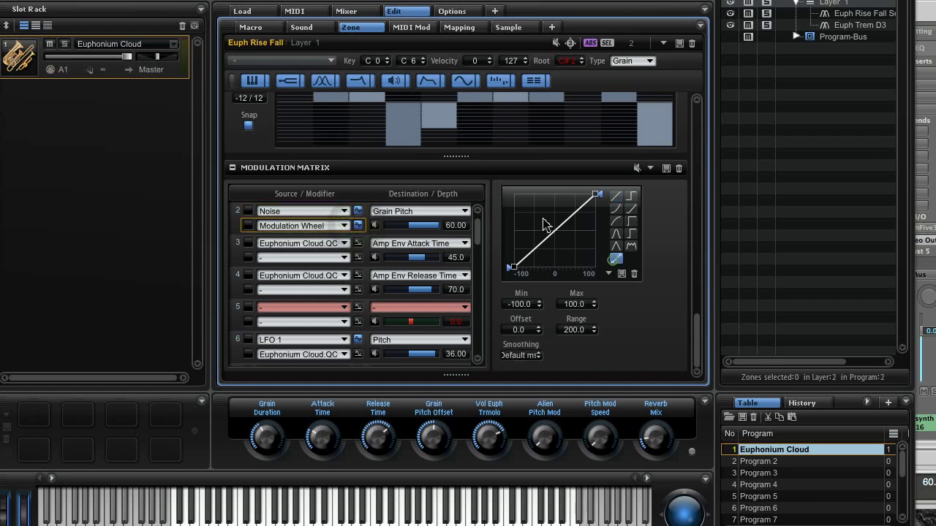
left_click_drag(544, 246, 544, 254)
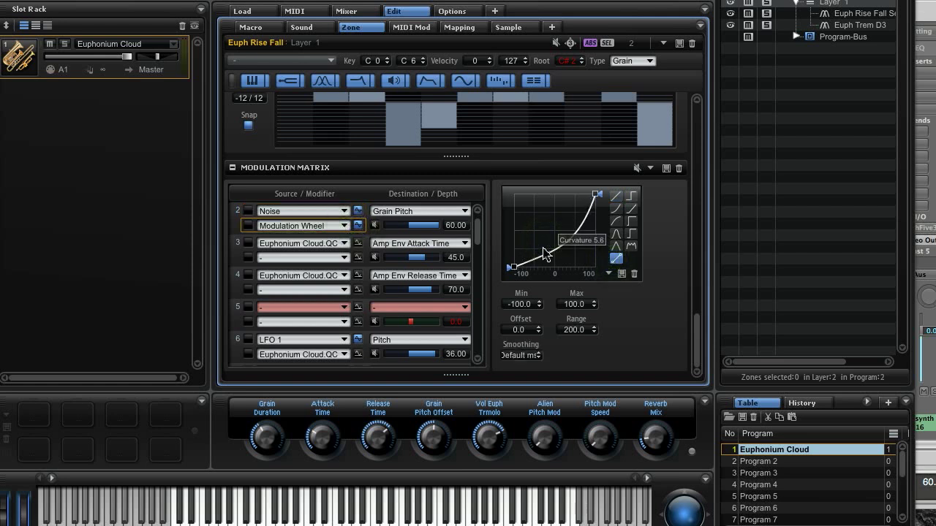
left_click(359, 227)
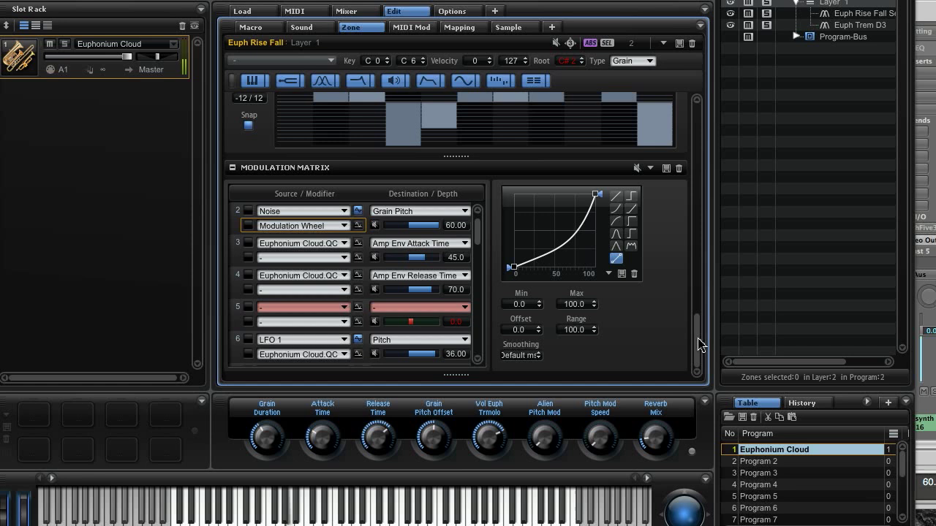
left_click(268, 427)
left_click_drag(267, 428, 270, 389)
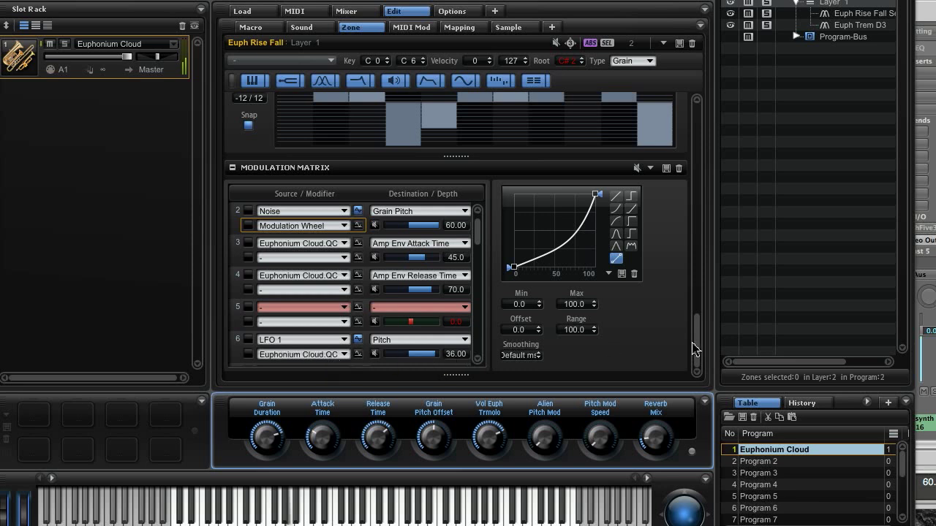
Slow the StepMod frequency from 12.45 Hz down to about 0.18 Hz.
left_click_drag(699, 349, 704, 134)
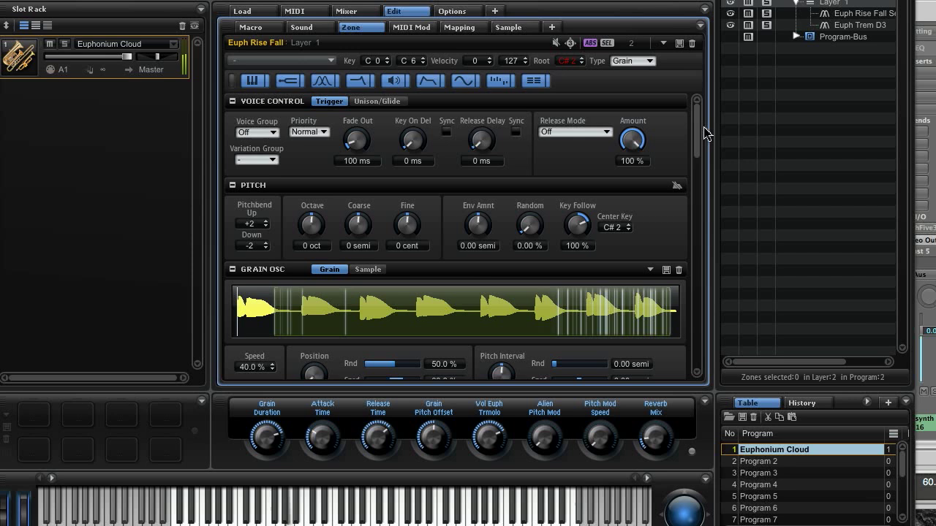
left_click_drag(704, 134, 695, 319)
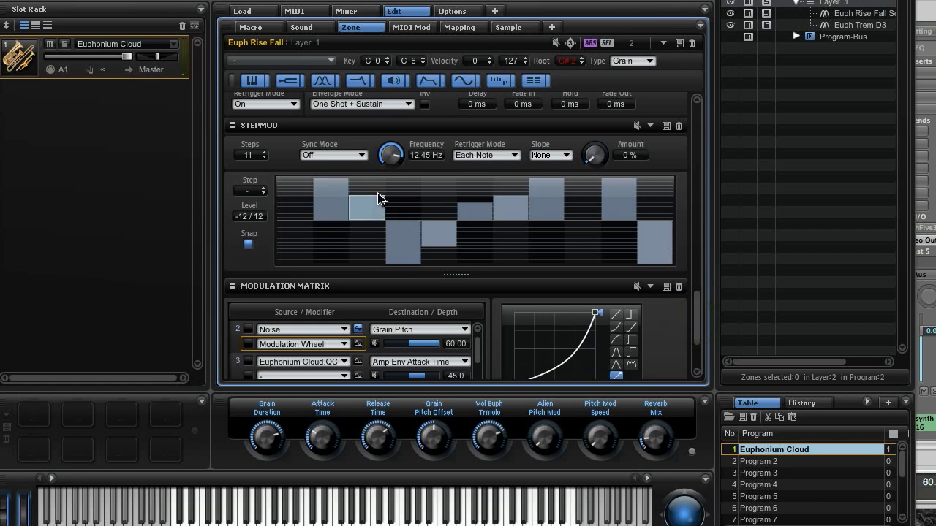
left_click_drag(390, 152, 393, 236)
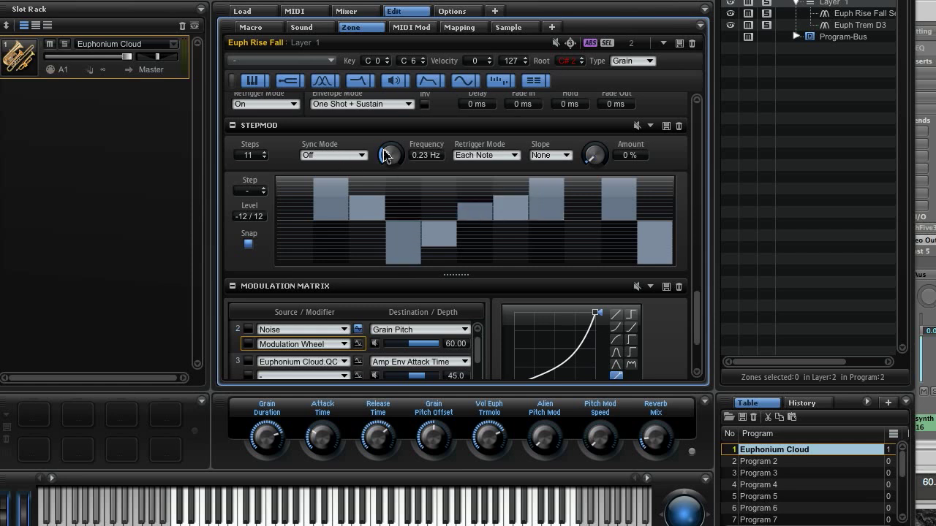
left_click_drag(385, 153, 388, 170)
left_click_drag(696, 313, 696, 330)
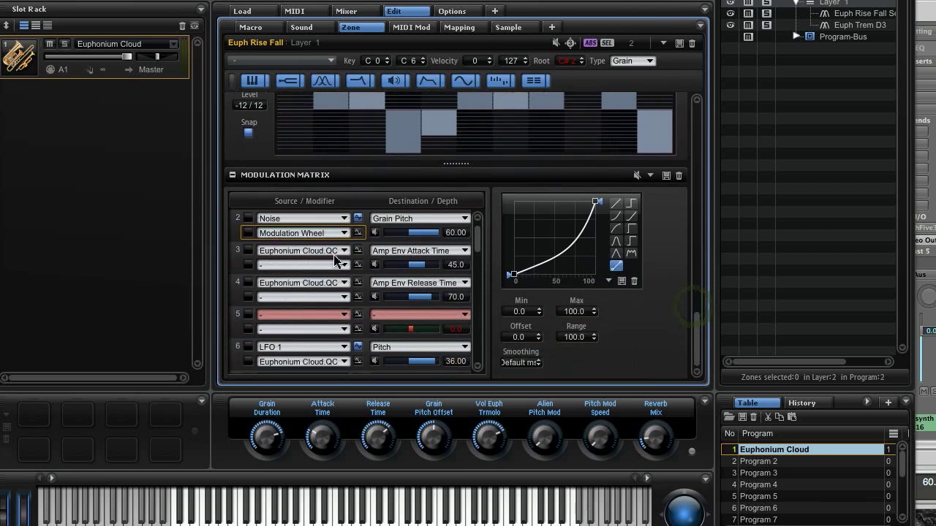
Replace Noise with Step Modulator as row 2's Grain Pitch source at depth 12.
left_click(299, 219)
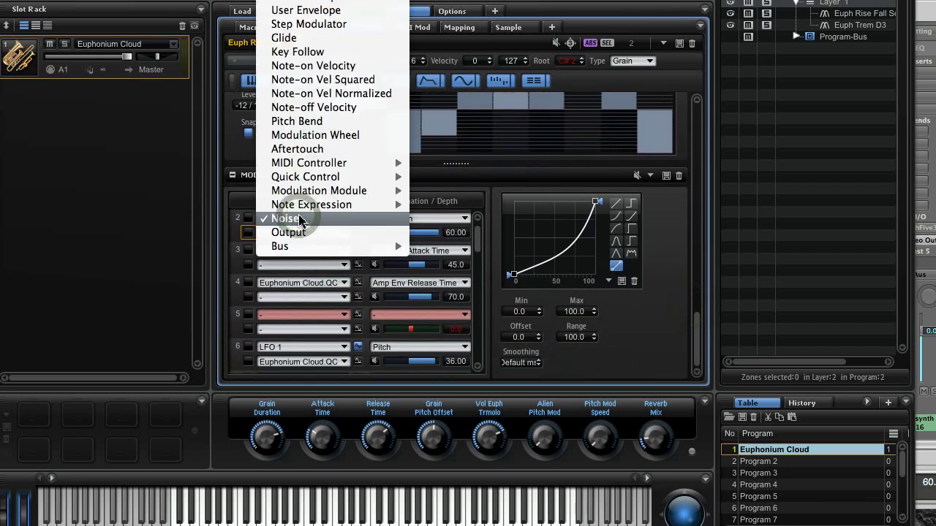
left_click(326, 24)
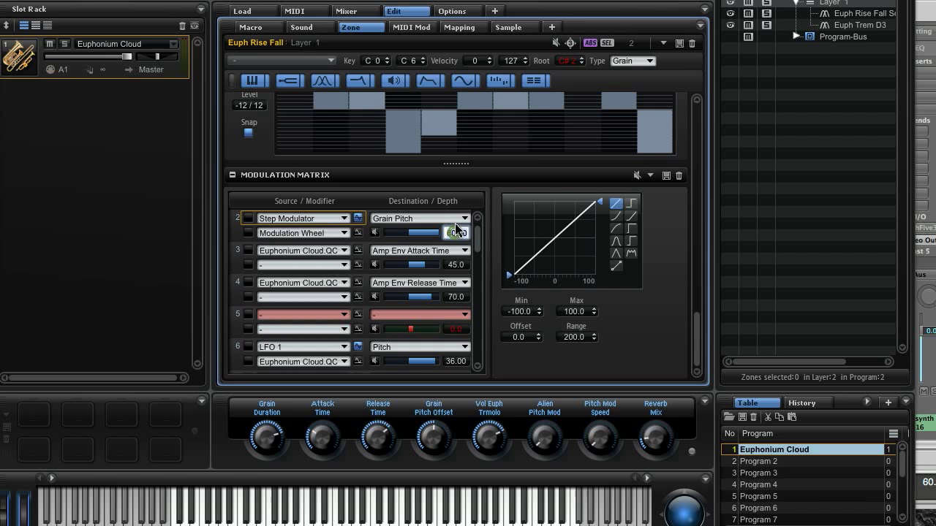
type("12")
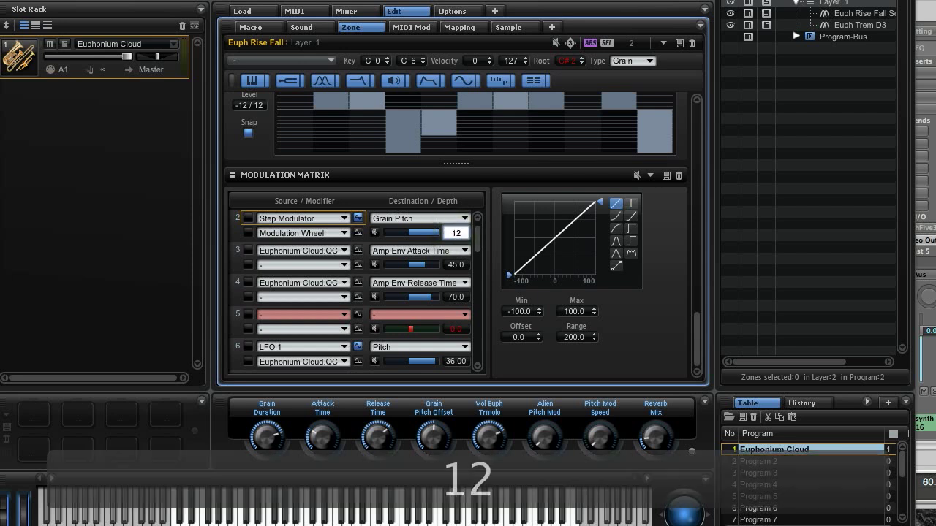
key("Return")
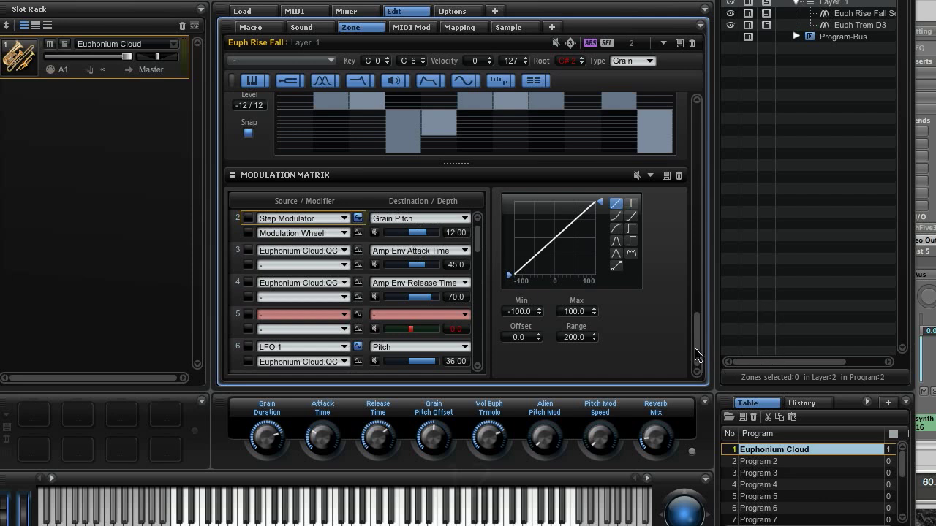
left_click_drag(696, 355, 695, 314)
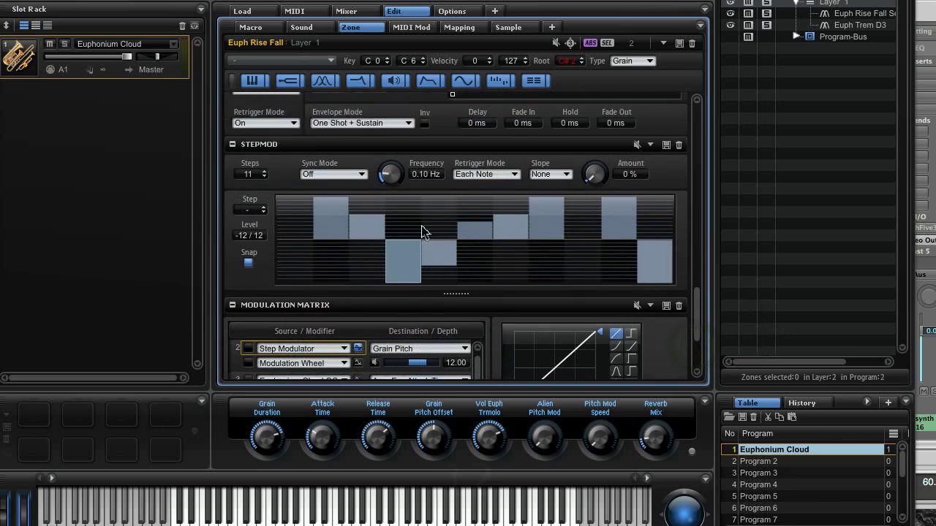
scroll(696, 319, "down", 3)
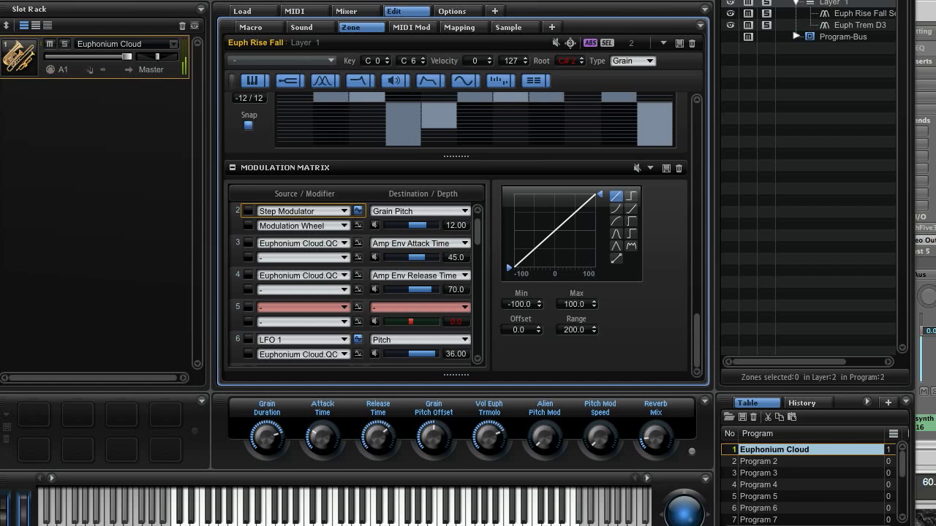
scroll(705, 322, "up", 4)
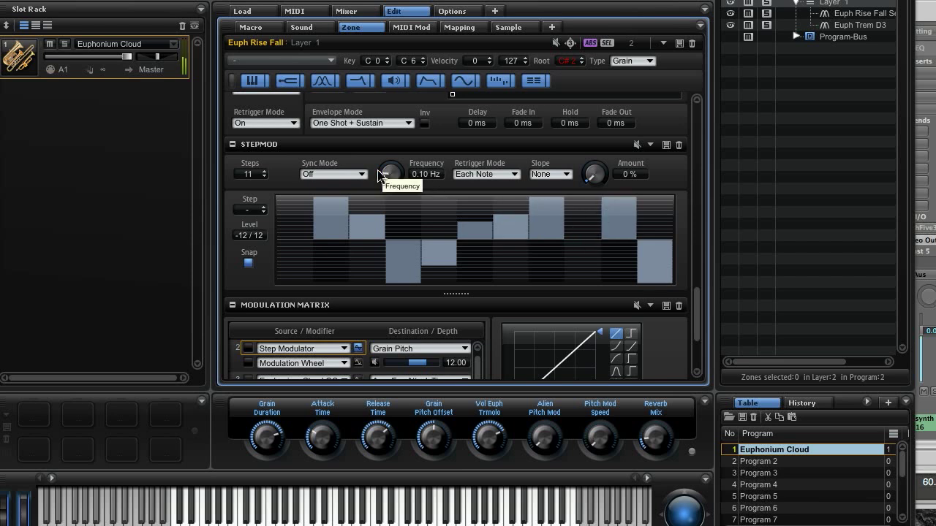
Raise the StepMod frequency to 1.04 Hz and nudge the Grain Duration macro.
left_click_drag(390, 179, 395, 142)
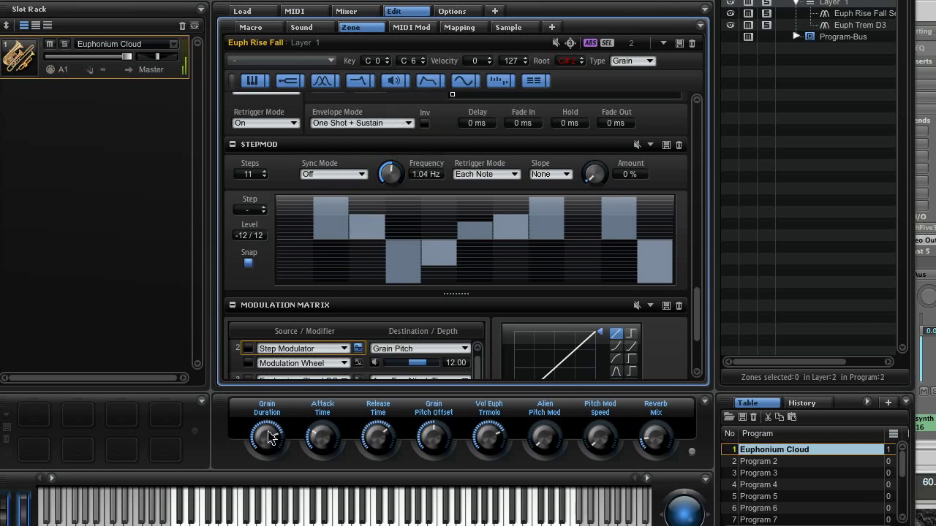
left_click_drag(268, 437, 271, 458)
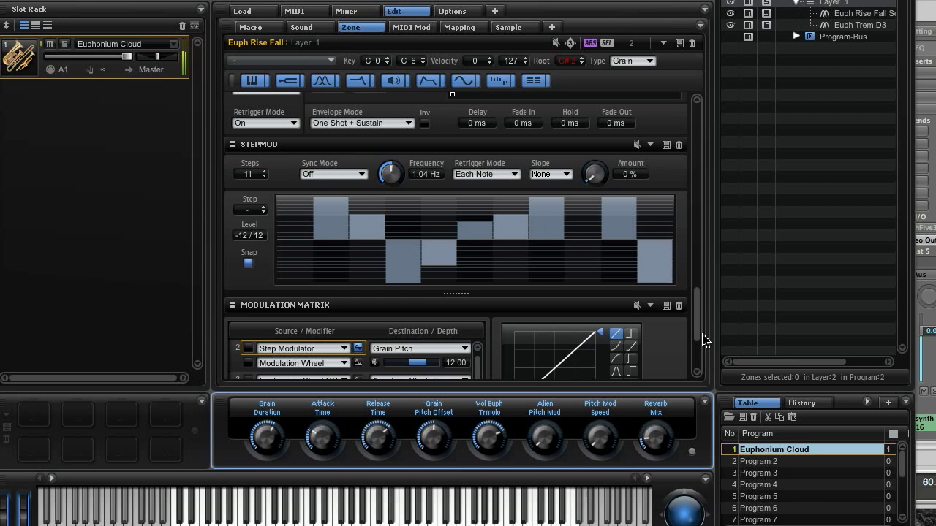
Turn the Grain Duration quick-control knob down once more.
left_click_drag(698, 331, 698, 338)
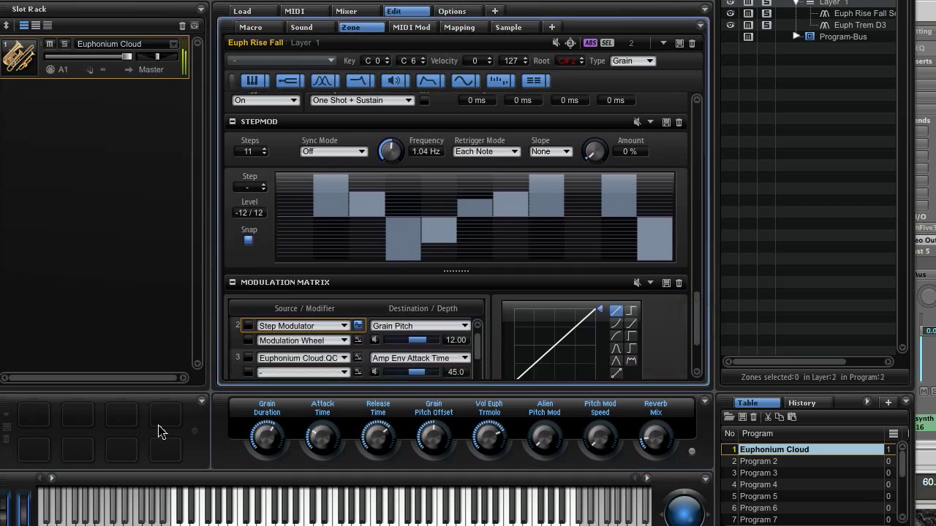
left_click_drag(270, 442, 267, 497)
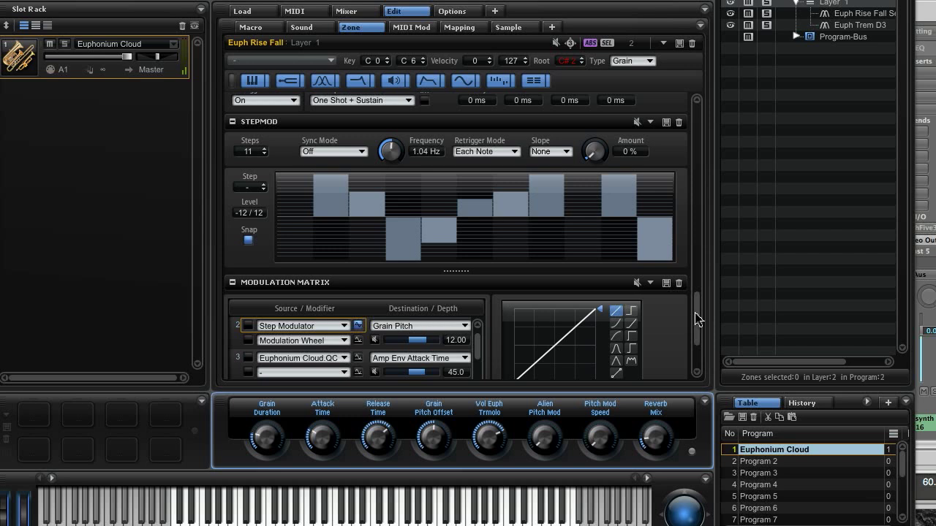
left_click_drag(696, 319, 700, 146)
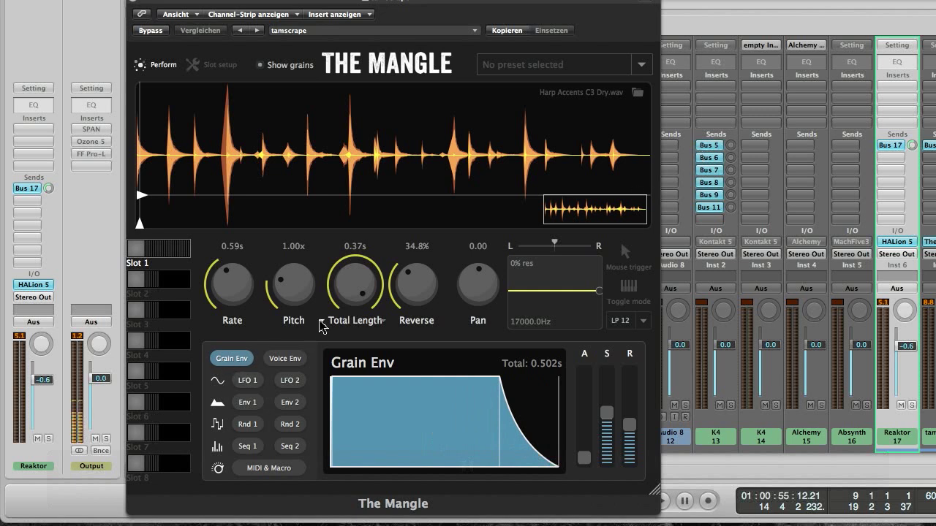
Check the Pitch lock scales without changing them and select the tamscrape track.
left_click(321, 322)
left_click(471, 244)
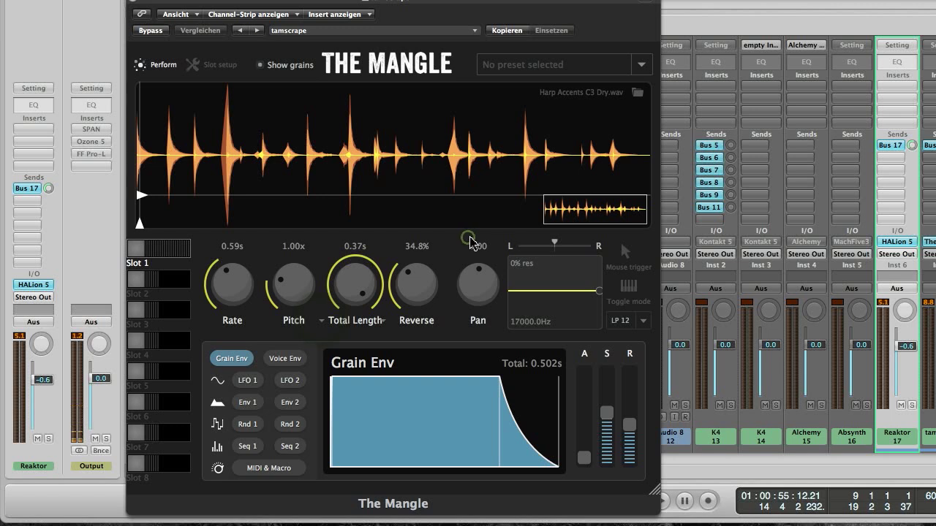
left_click(928, 272)
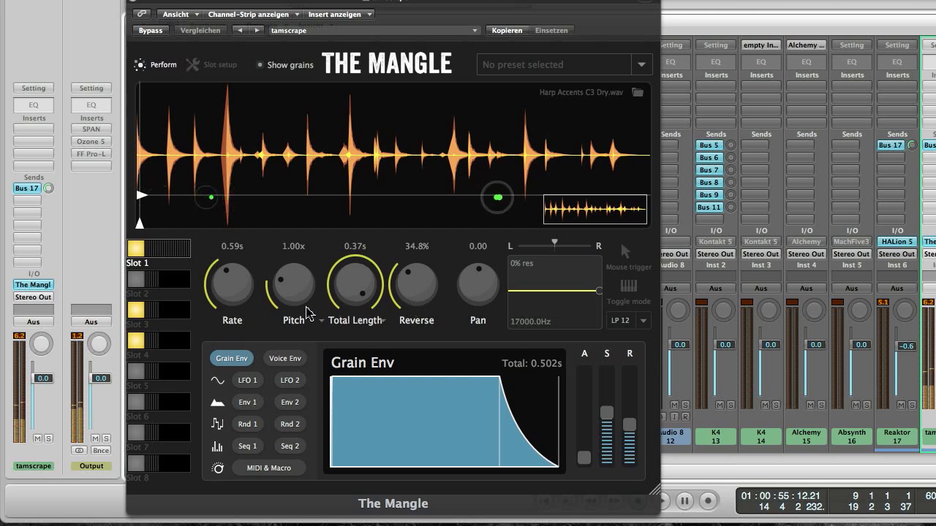
Sweep grain Pitch up to 16x and down to 3.56x, then disable pitch lock at about 1.16x.
left_click(319, 321)
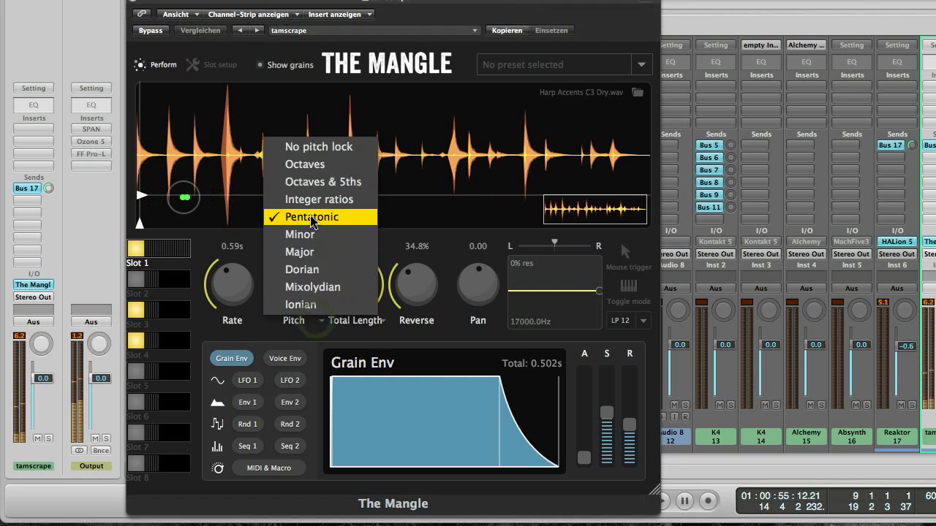
left_click(263, 335)
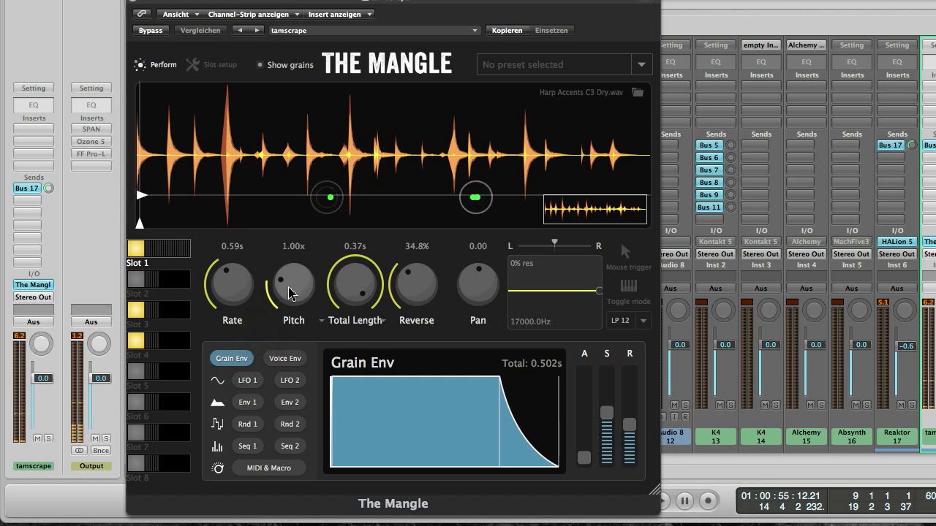
left_click_drag(291, 293, 300, 145)
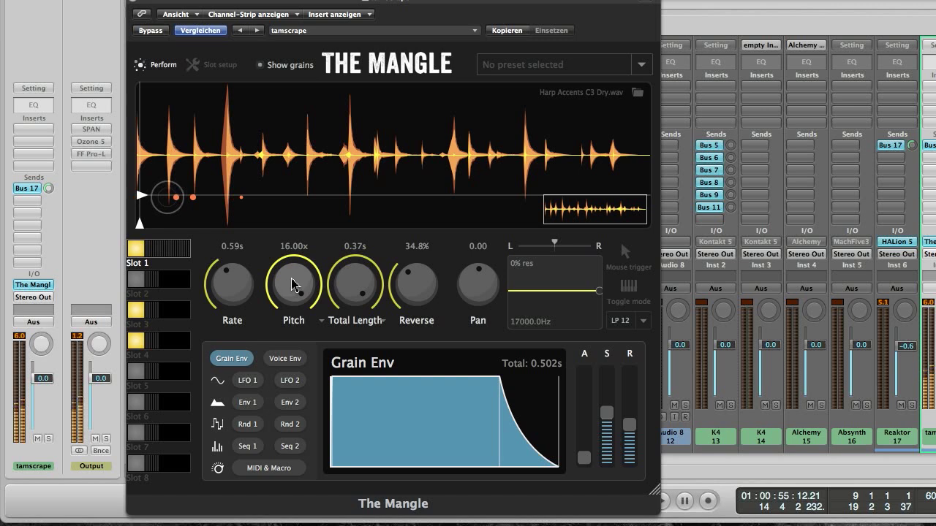
left_click_drag(297, 282, 291, 420)
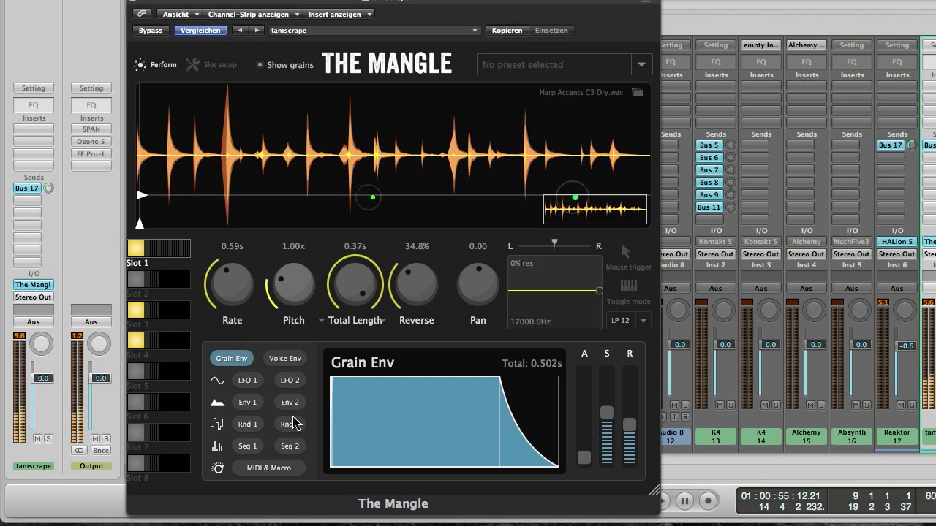
left_click(319, 323)
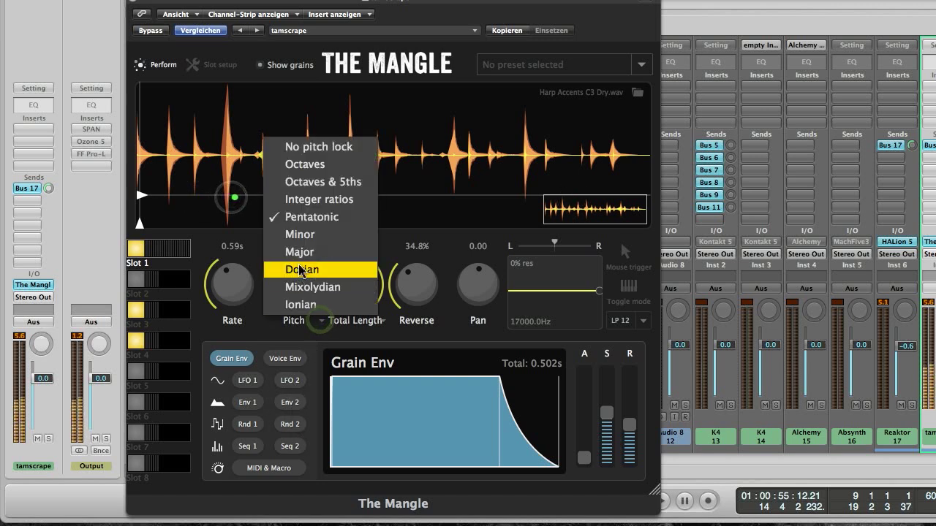
left_click(296, 147)
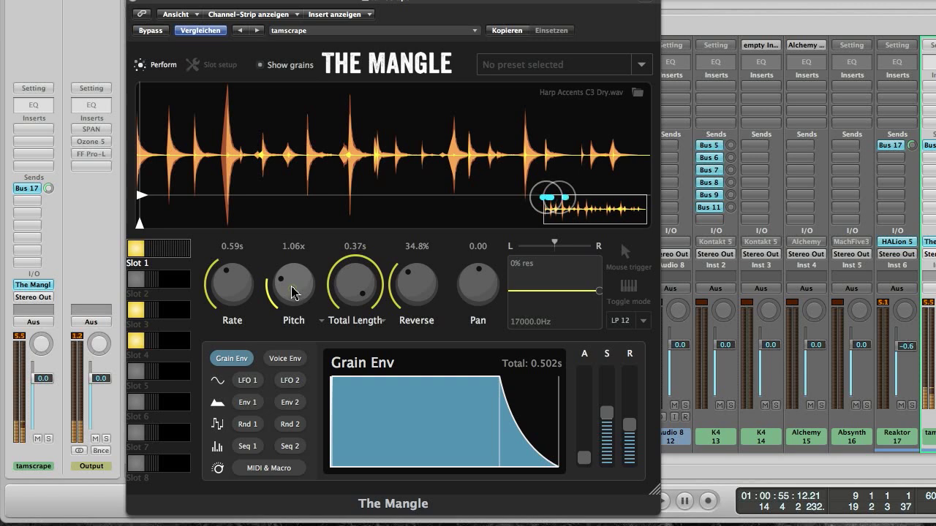
left_click_drag(295, 293, 276, 295)
Set Pitch lock to Dorian and nudge grain Pitch up to 1.12x.
left_click(316, 320)
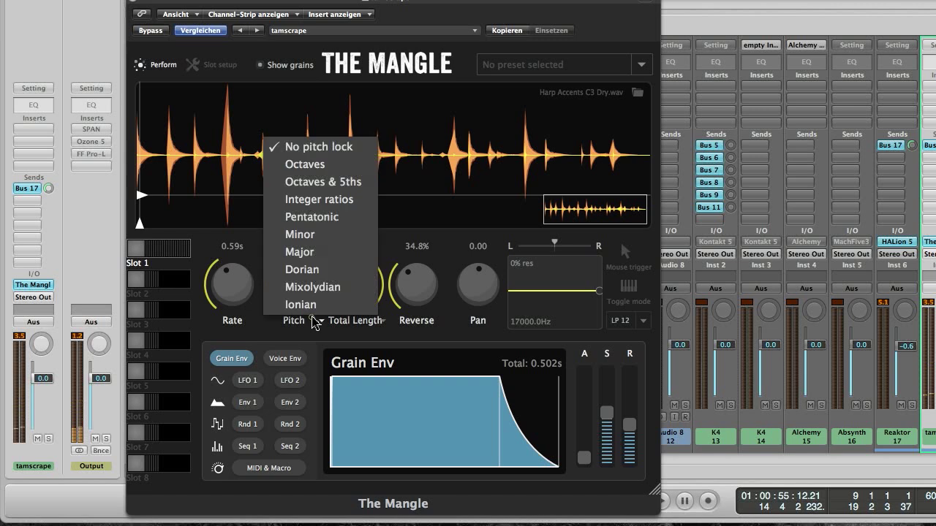
left_click(311, 271)
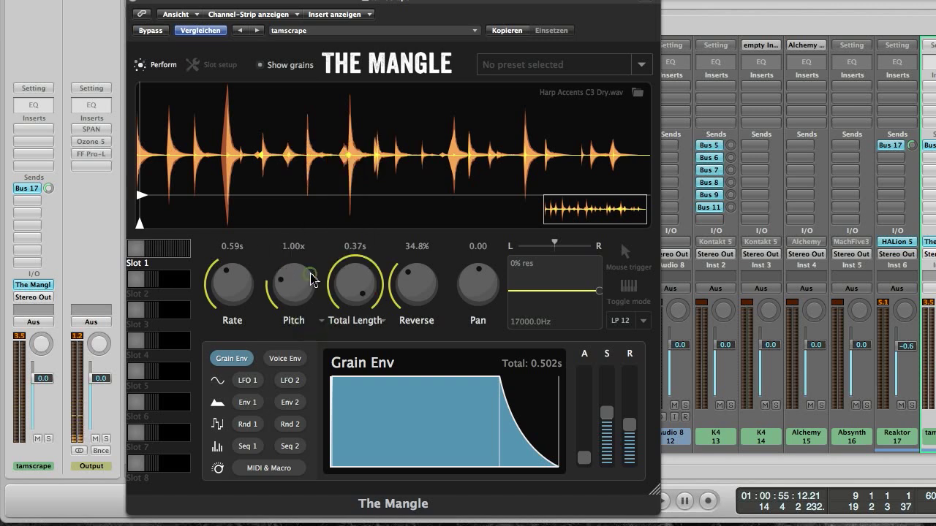
left_click_drag(311, 278, 290, 286)
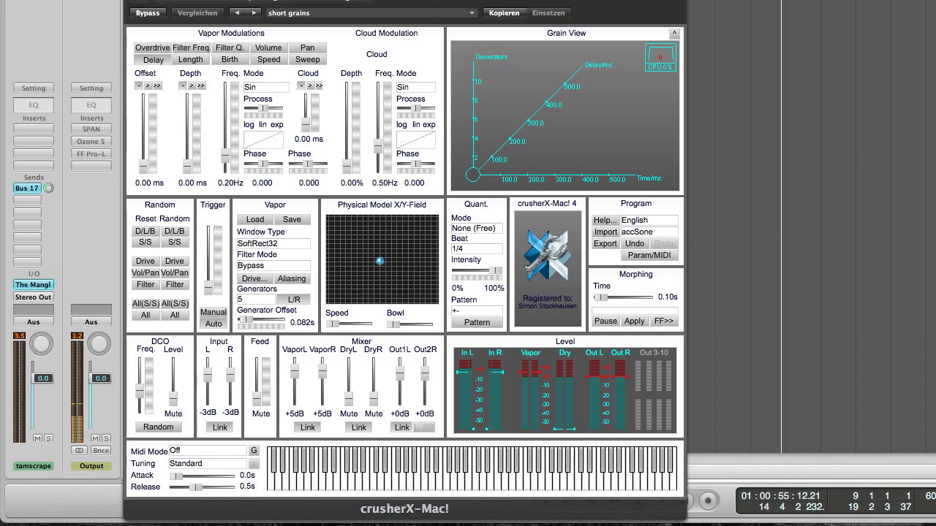
Compare crusherX bypassed and active, then drop the Speed modulation depth from 1.87 to 0.00.
left_click(147, 13)
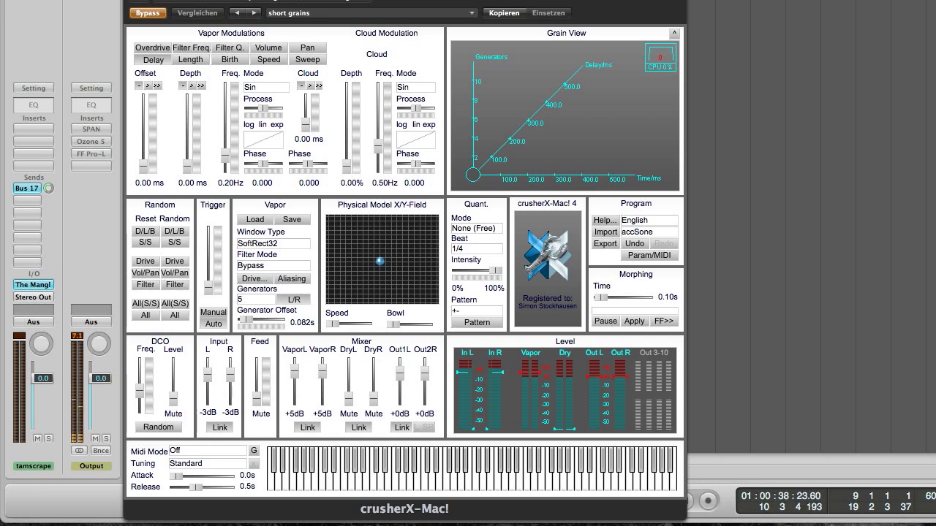
left_click(146, 14)
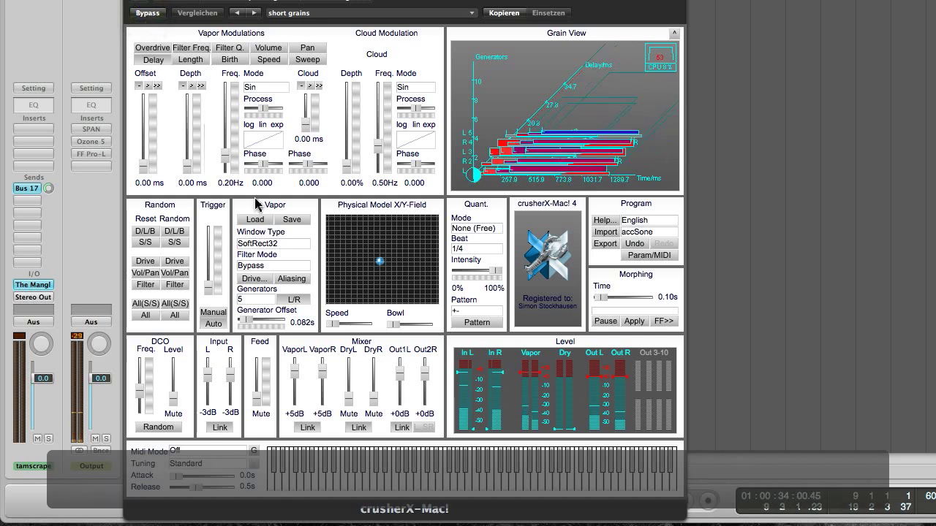
left_click(265, 62)
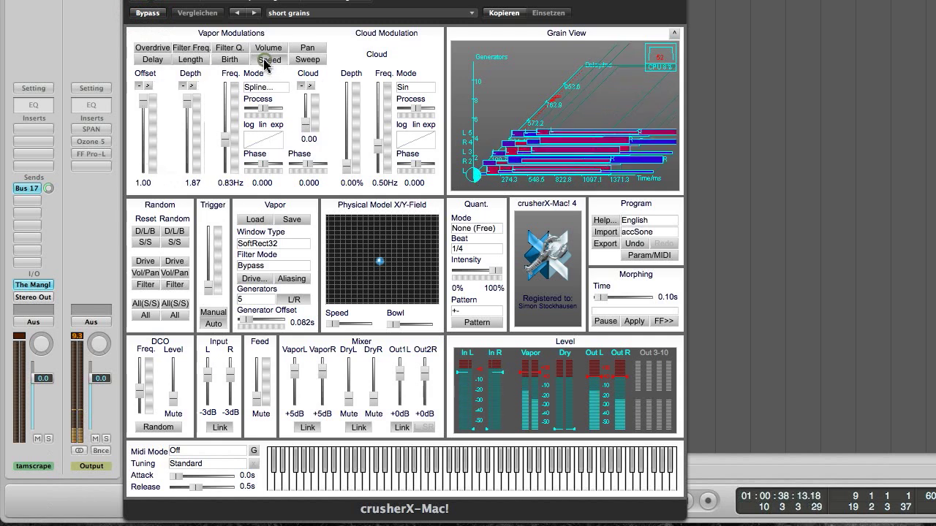
left_click(187, 103)
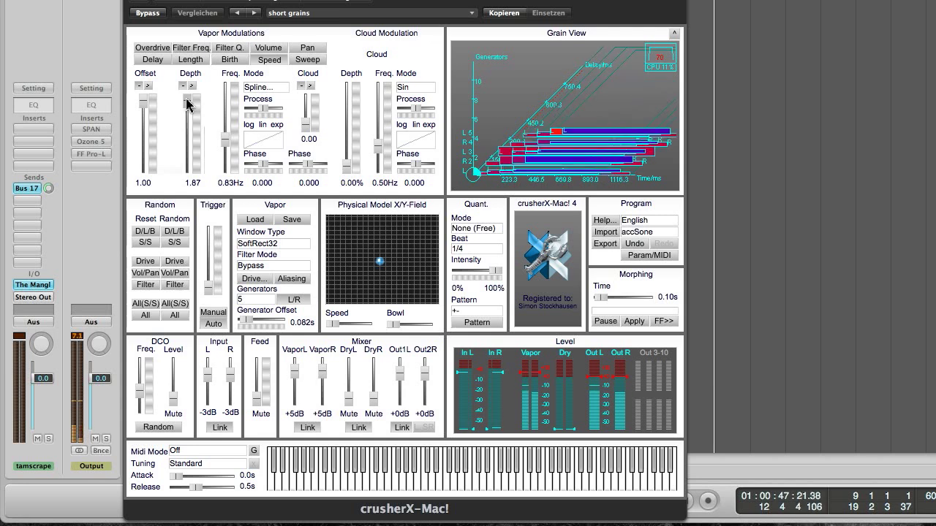
left_click(187, 104)
left_click_drag(187, 126, 187, 206)
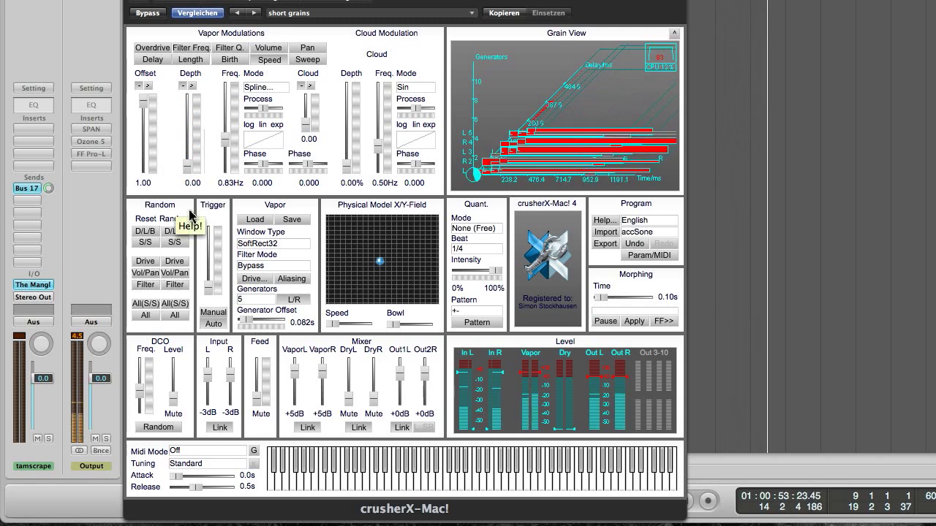
Set grain Length offset to 3701 ms with 159 ms depth, and lower Birth offset from 51 to 17 ms.
left_click(191, 59)
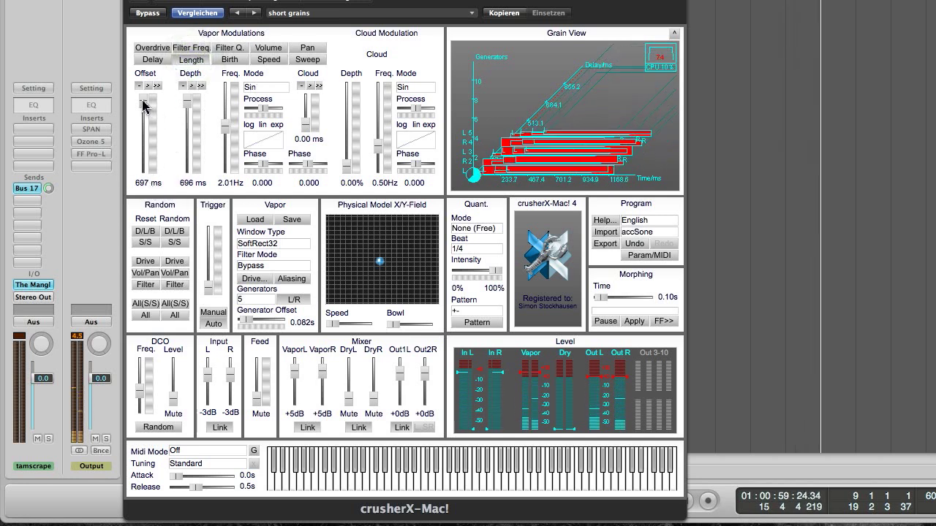
left_click_drag(144, 106, 143, 129)
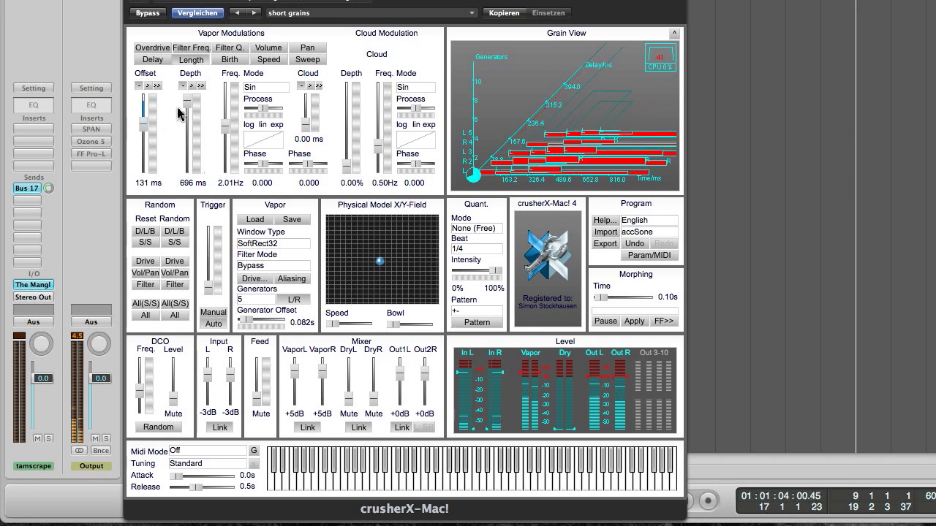
left_click_drag(187, 102, 187, 120)
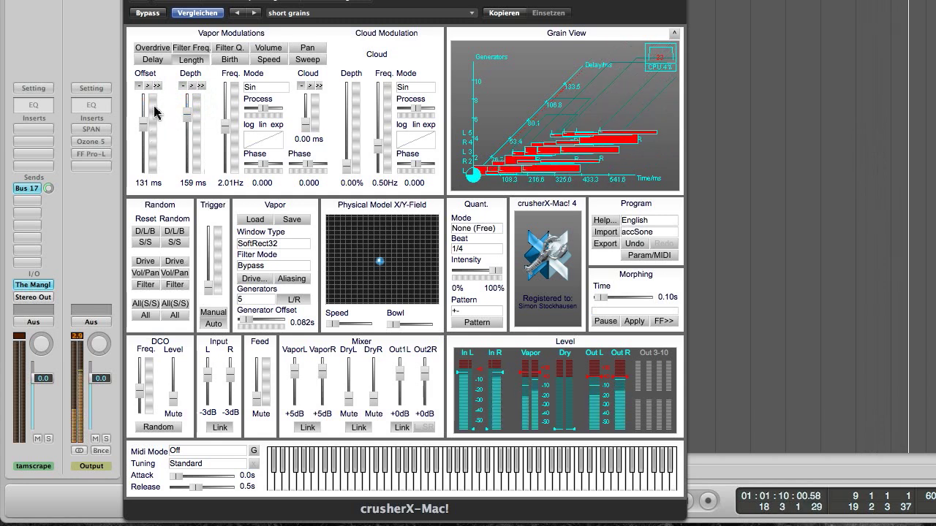
left_click(191, 61)
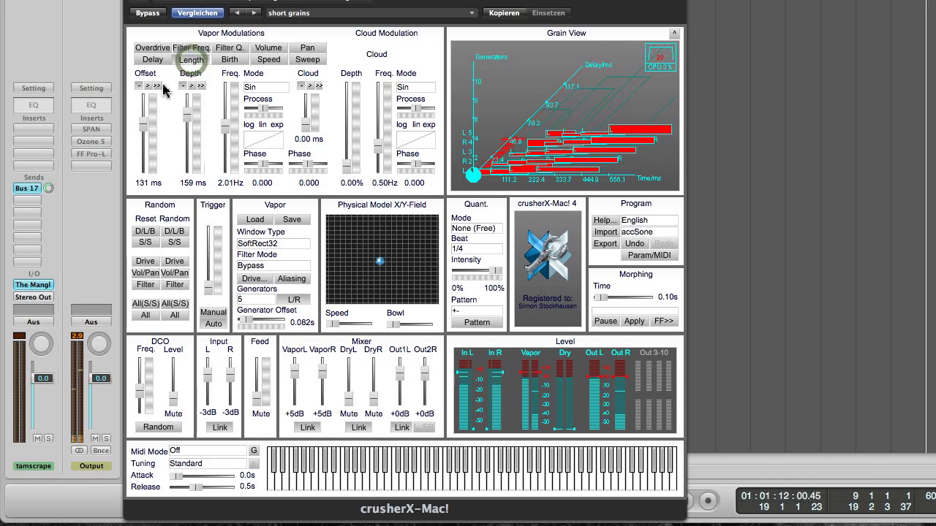
left_click_drag(144, 127, 157, 89)
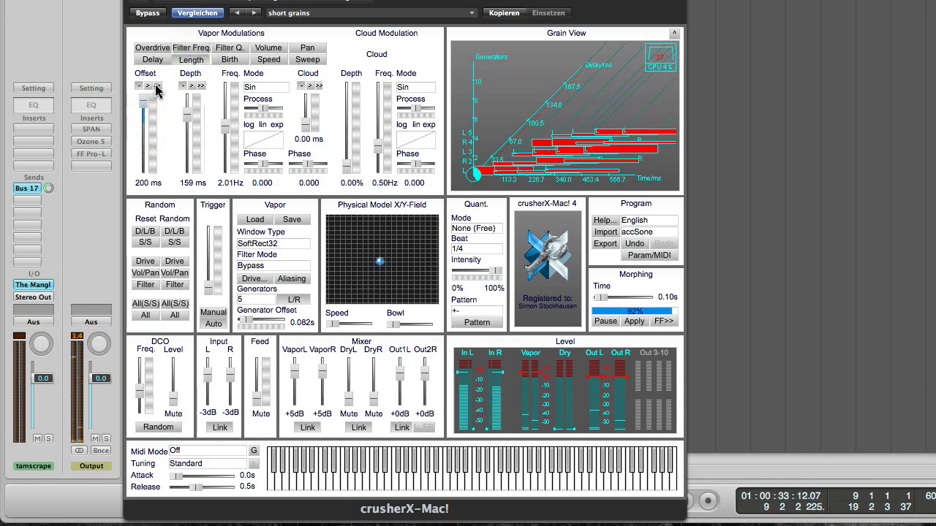
left_click(146, 156)
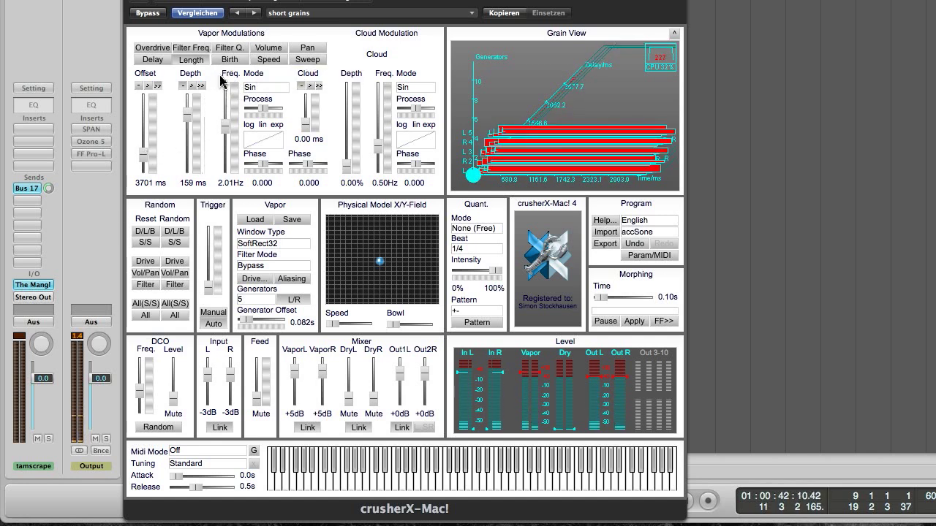
left_click(239, 59)
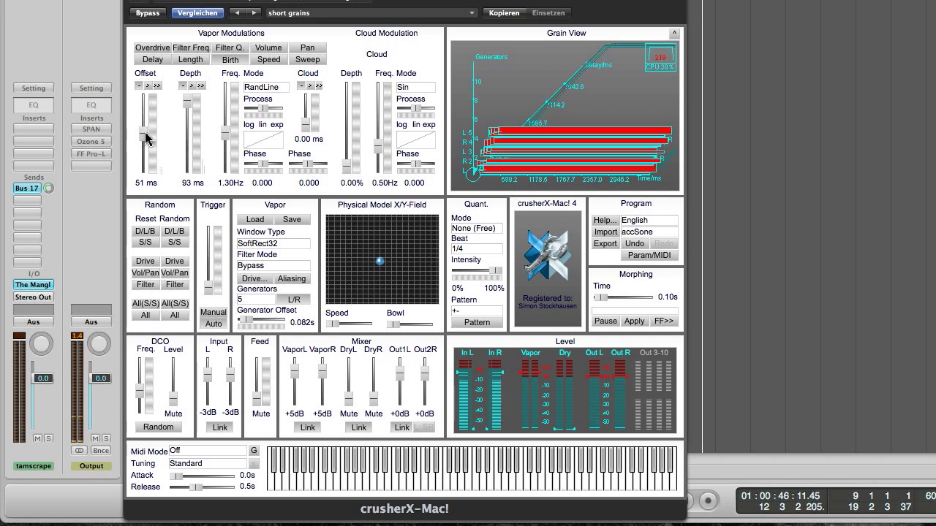
left_click_drag(144, 140, 145, 162)
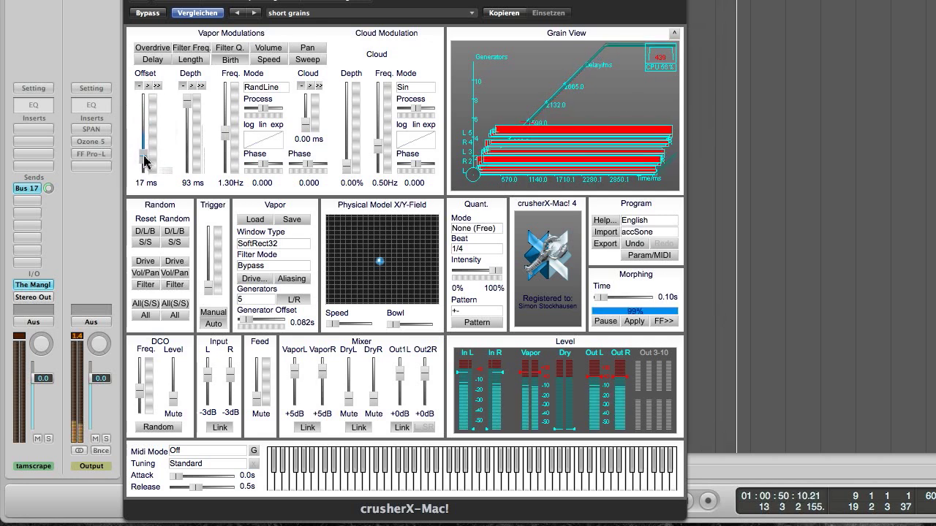
Raise generator offset to 0.694 s, give Speed a sine modulation, and boost vapor levels to +12dB.
left_click(256, 298)
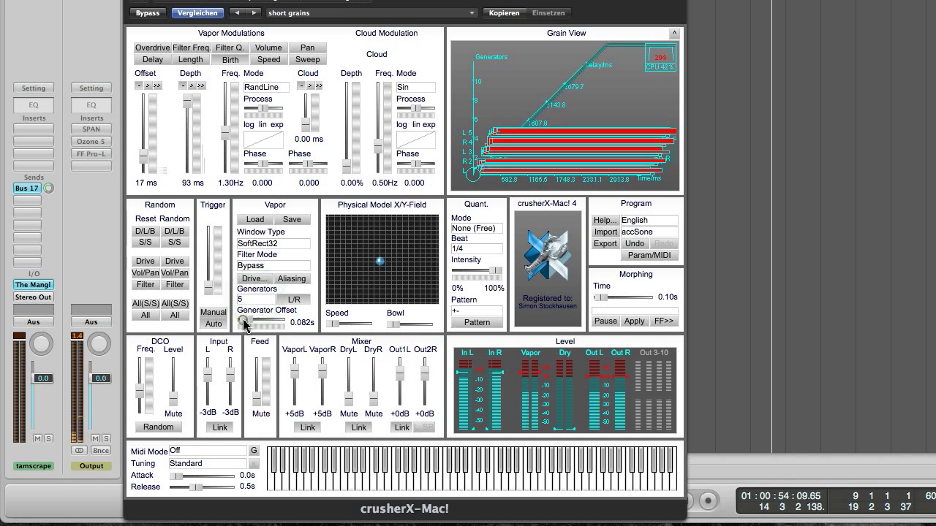
left_click_drag(245, 320, 269, 324)
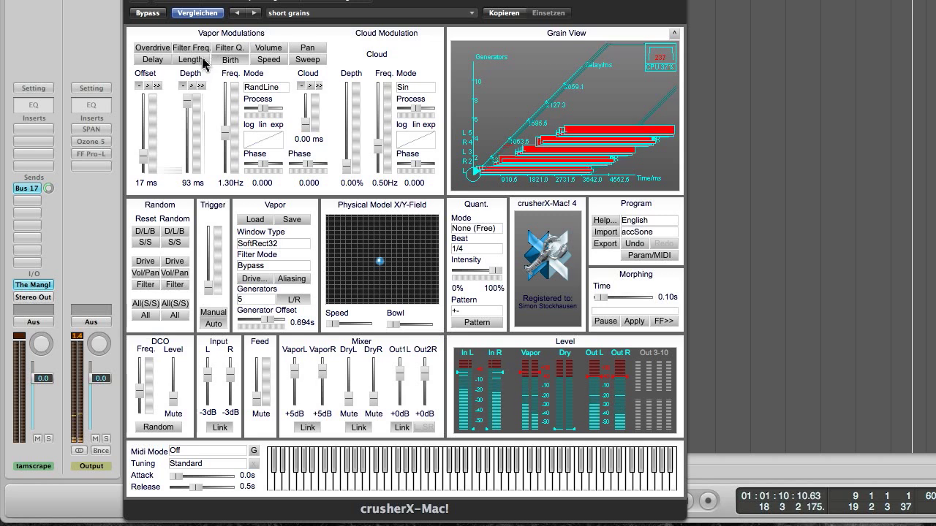
left_click(266, 61)
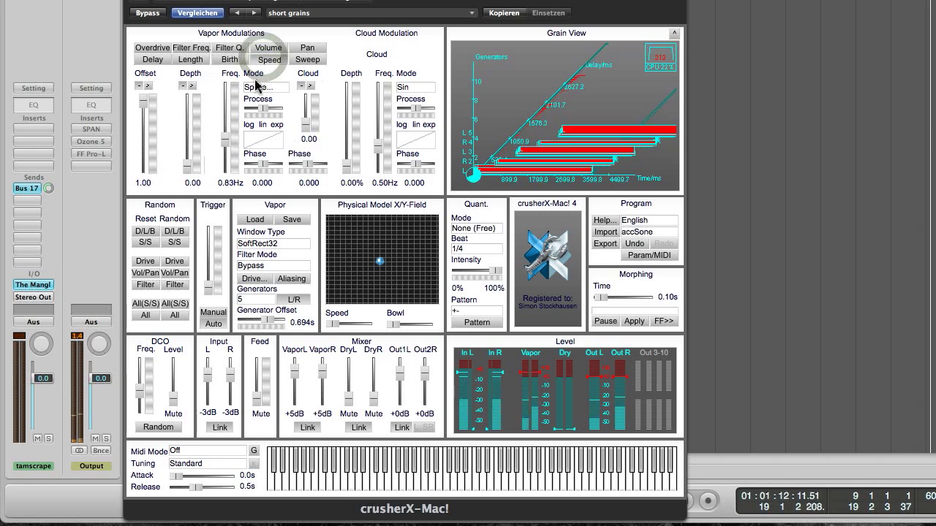
left_click(257, 87)
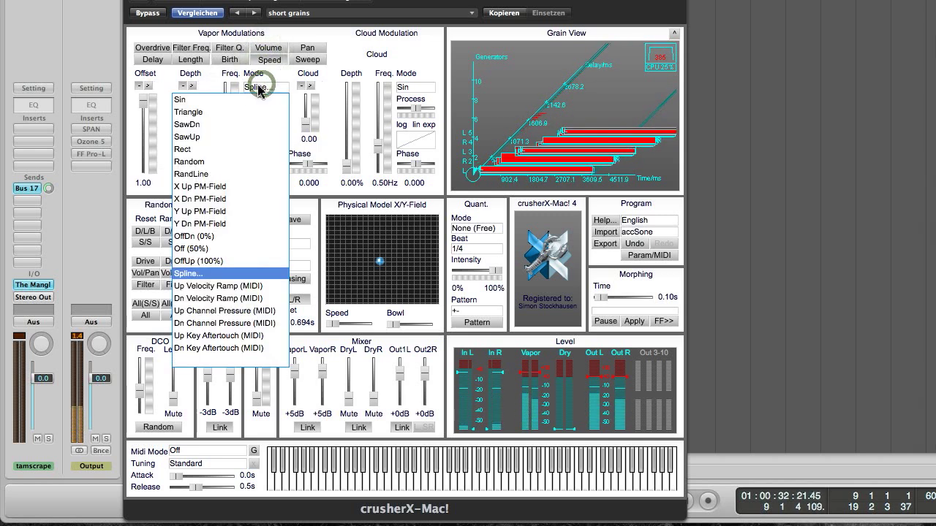
left_click(233, 100)
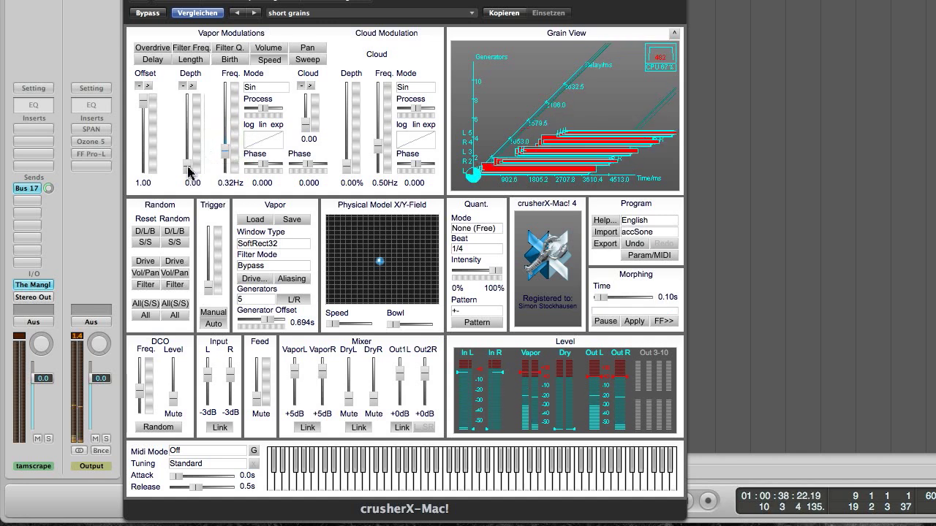
left_click_drag(194, 149, 194, 140)
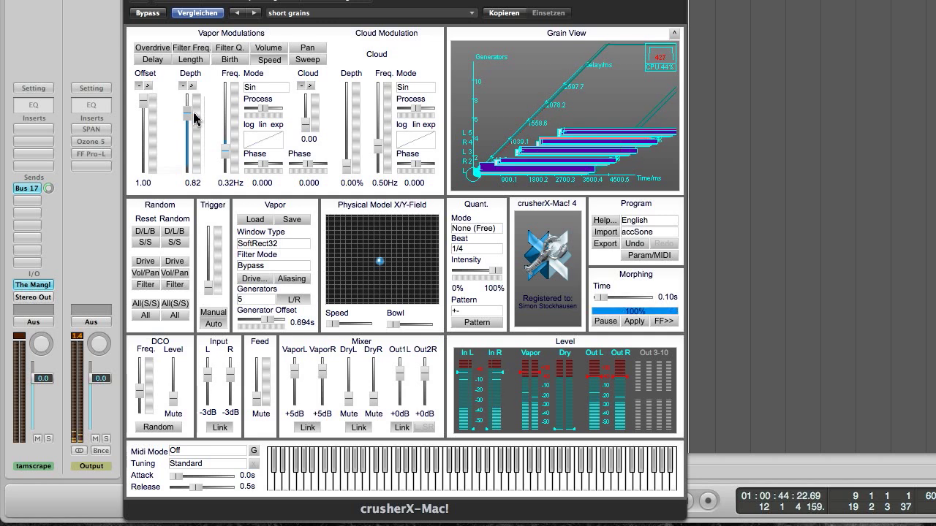
left_click_drag(295, 372, 294, 369)
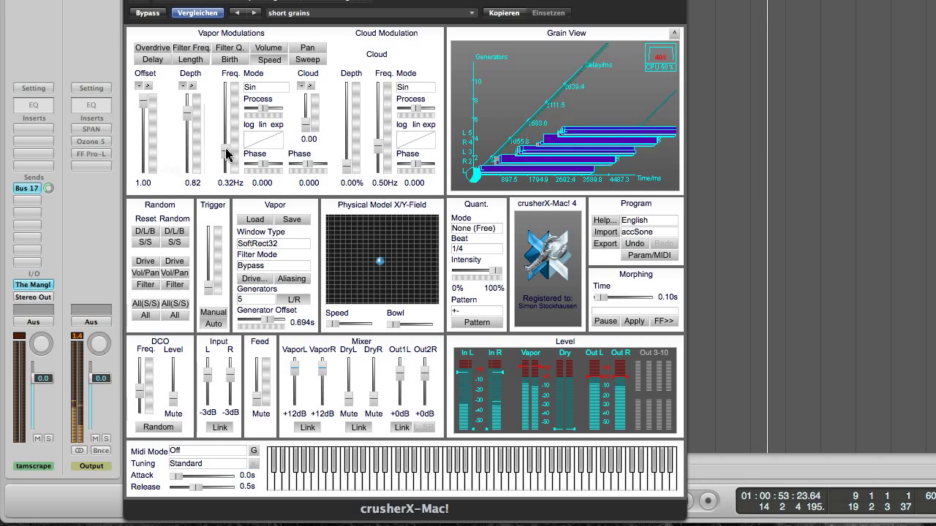
Switch Speed modulation to a Rect wave at depth 1.00 and 1.19Hz.
left_click_drag(227, 146, 185, 177)
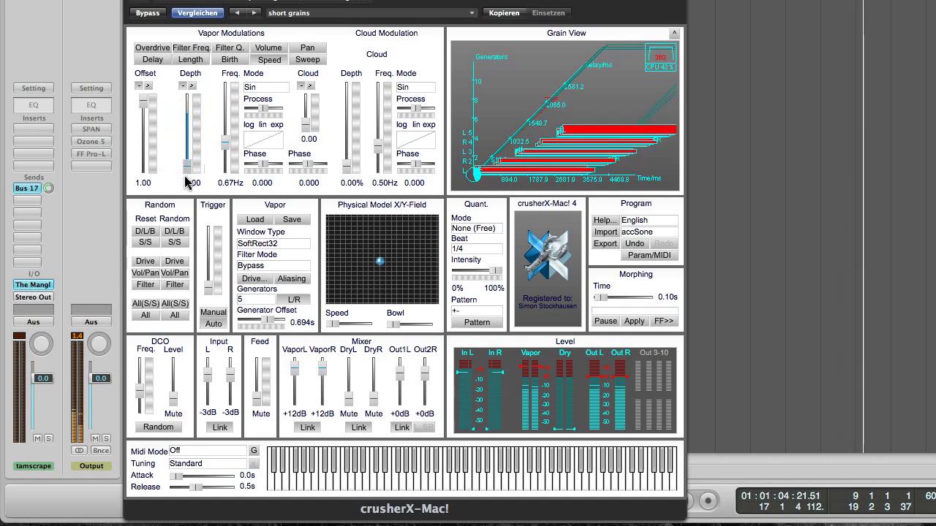
left_click(265, 88)
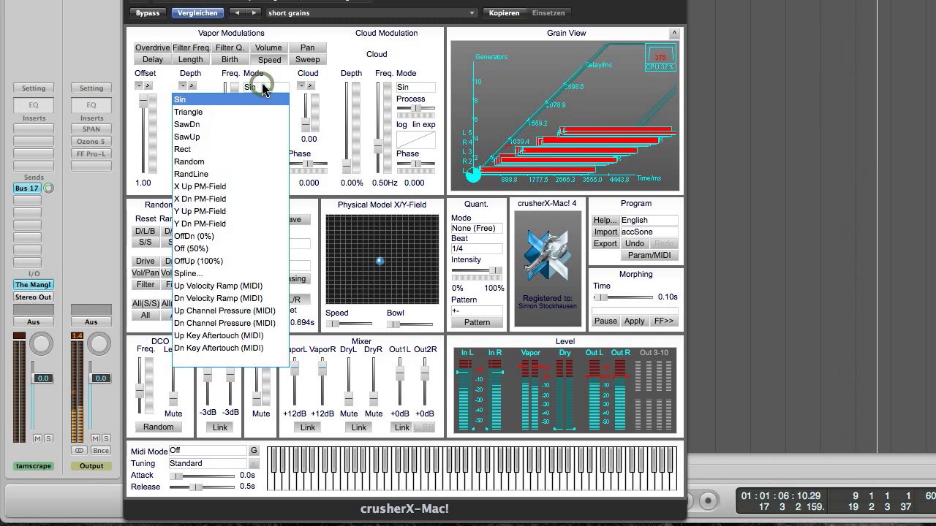
left_click(243, 149)
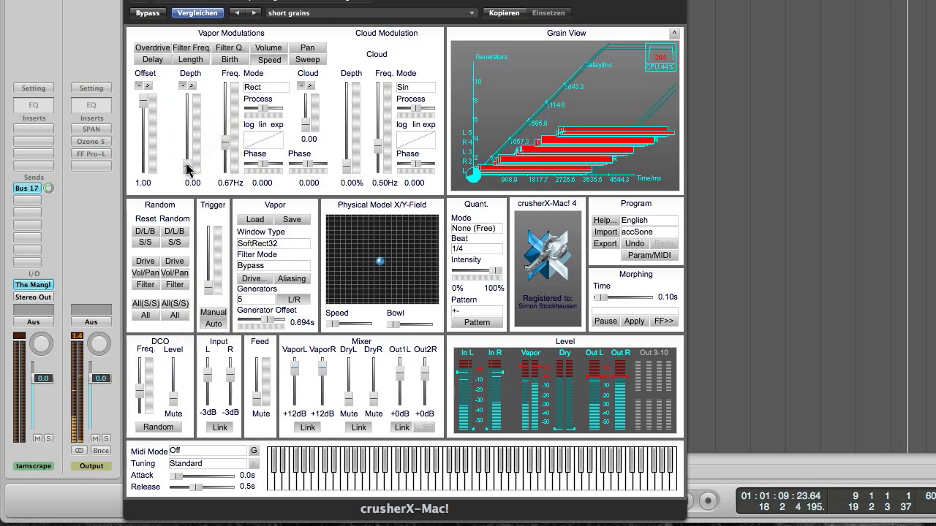
left_click_drag(187, 167, 189, 87)
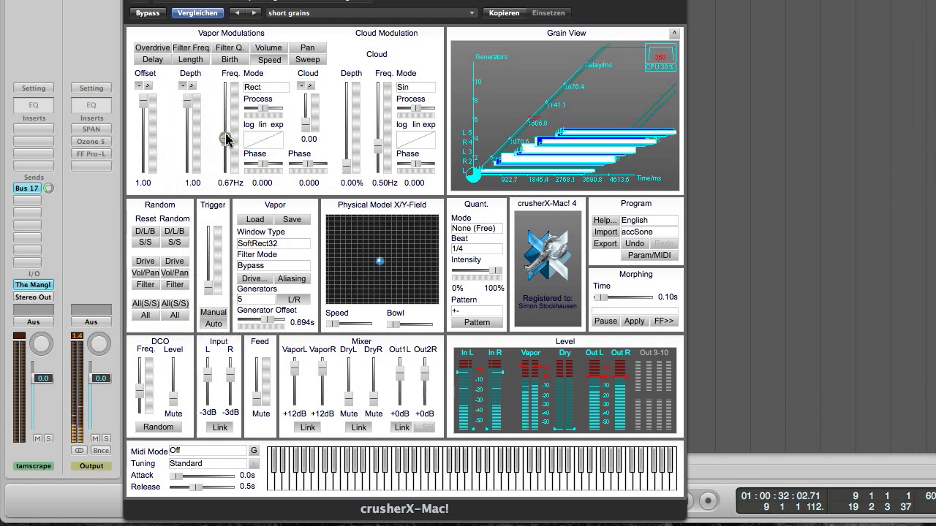
left_click_drag(226, 130, 227, 126)
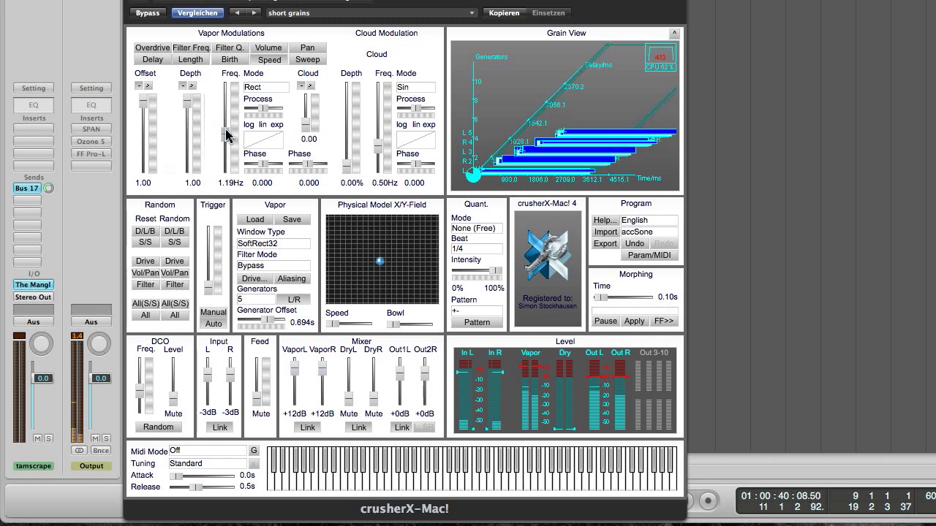
Lower grain Length offset to 1086 ms, then set Speed offset to 0.00 and rate to 4.0Hz.
left_click(190, 62)
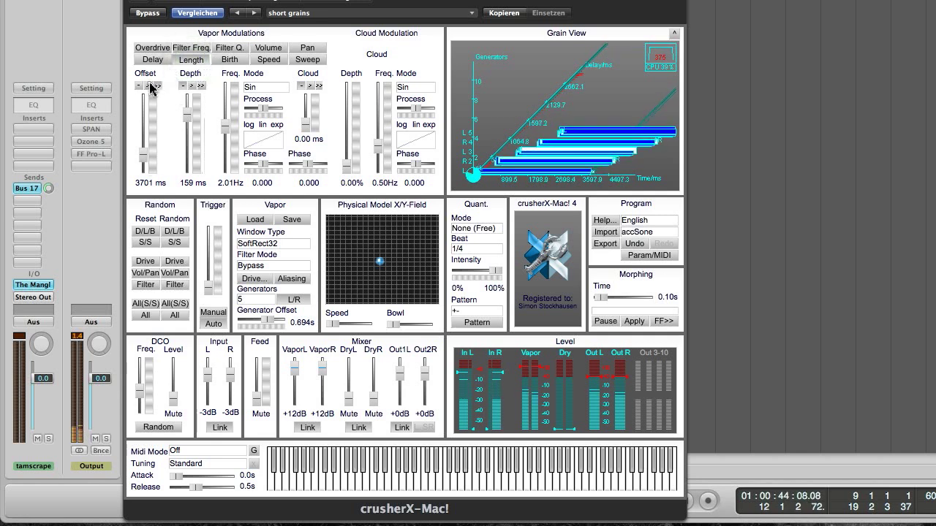
left_click_drag(144, 113, 144, 134)
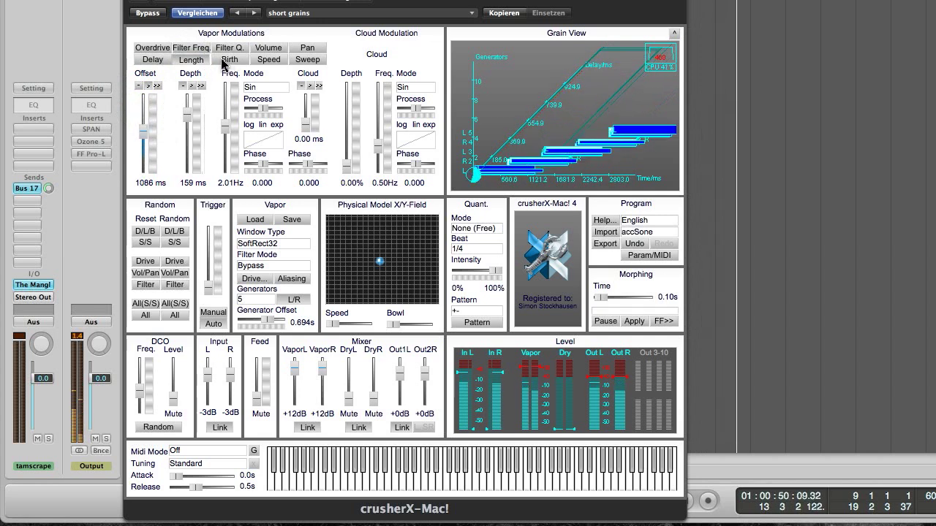
left_click(269, 59)
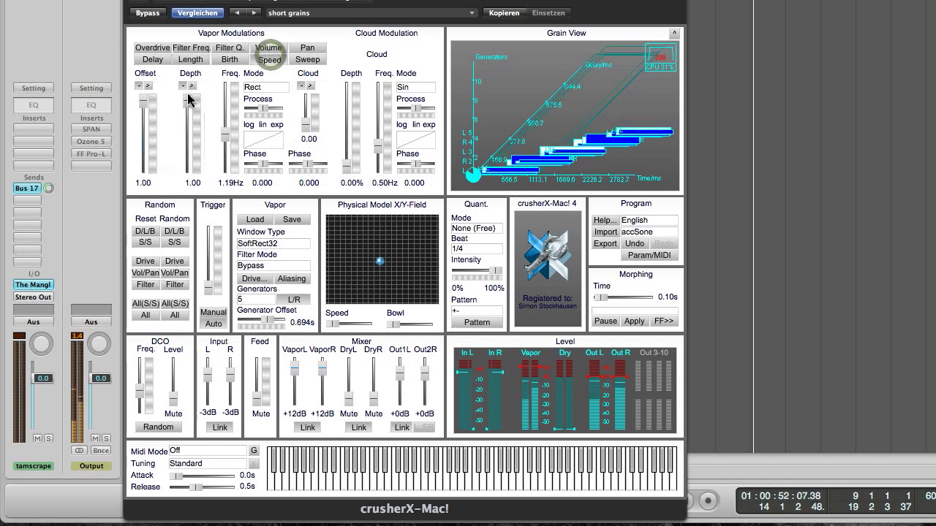
left_click_drag(144, 103, 145, 146)
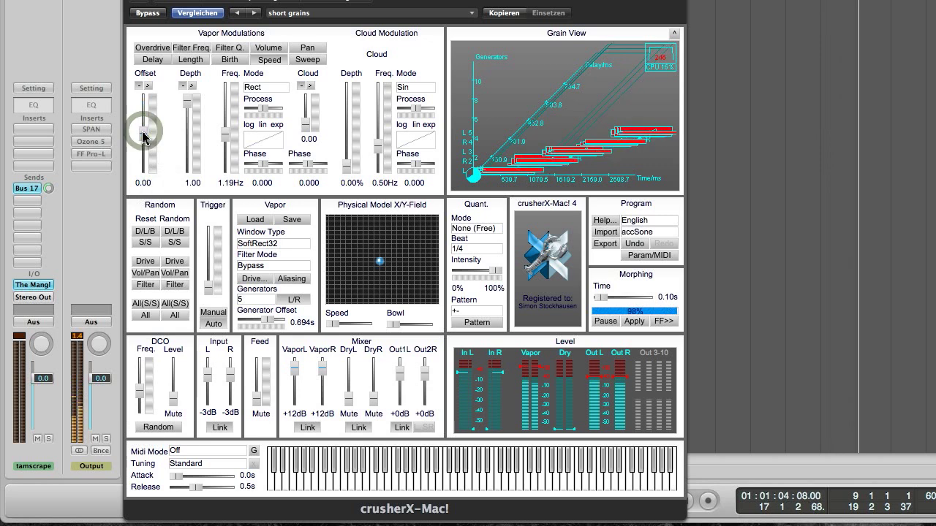
left_click_drag(225, 132, 228, 117)
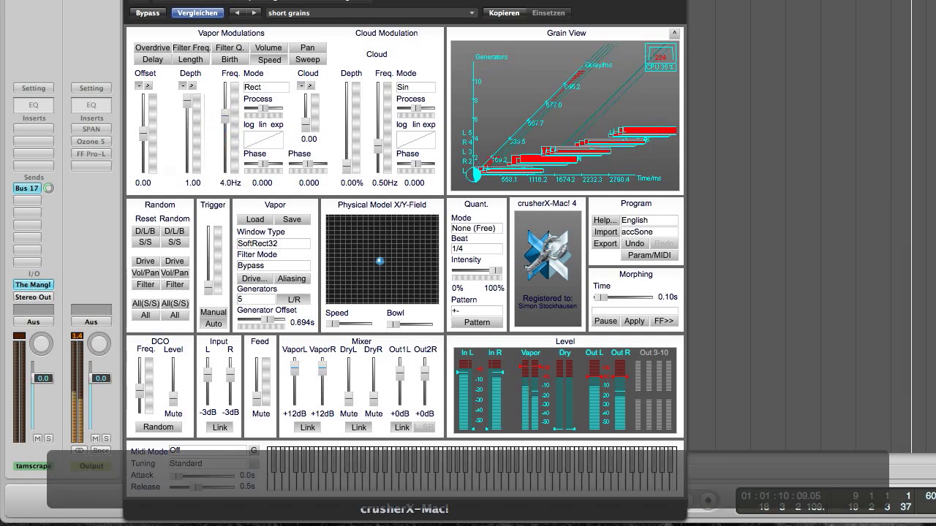
Switch Speed modulation from Rect to the drawn Spline curve, audition it, and close the spline editor.
left_click(264, 87)
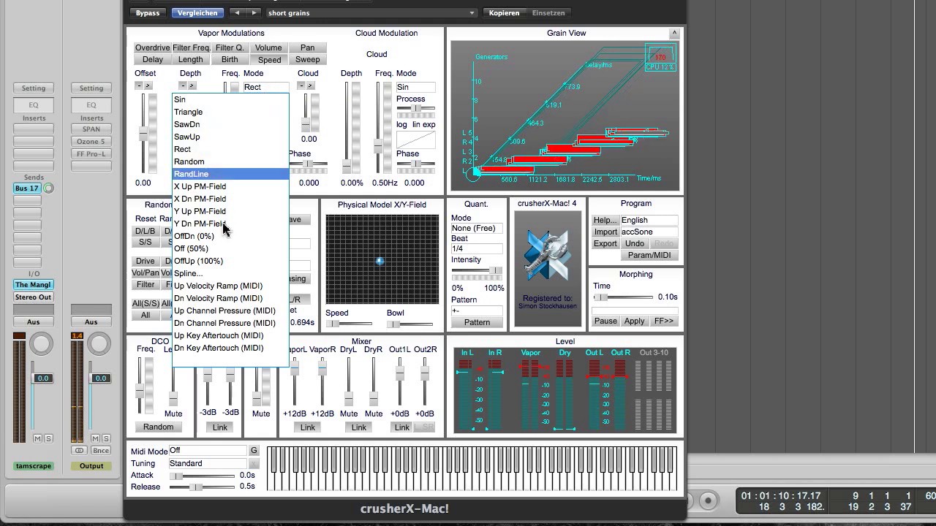
left_click(212, 273)
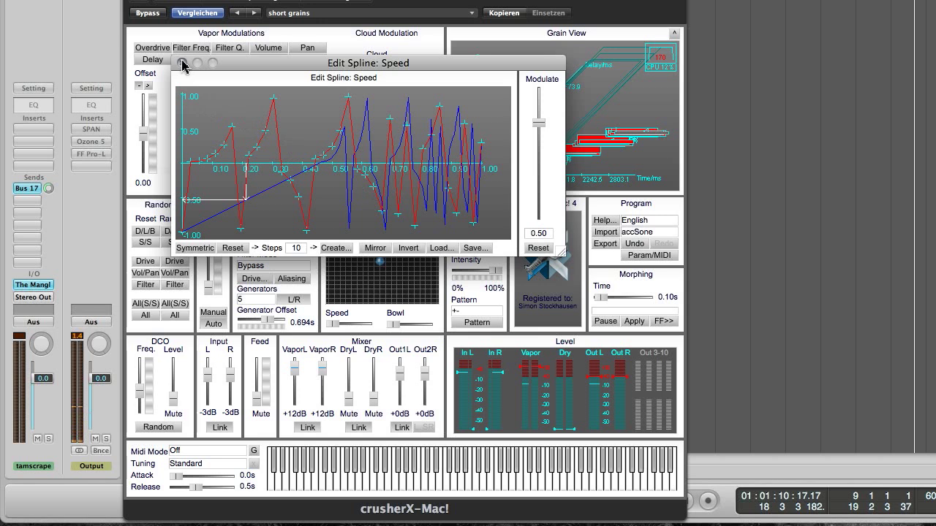
left_click(182, 64)
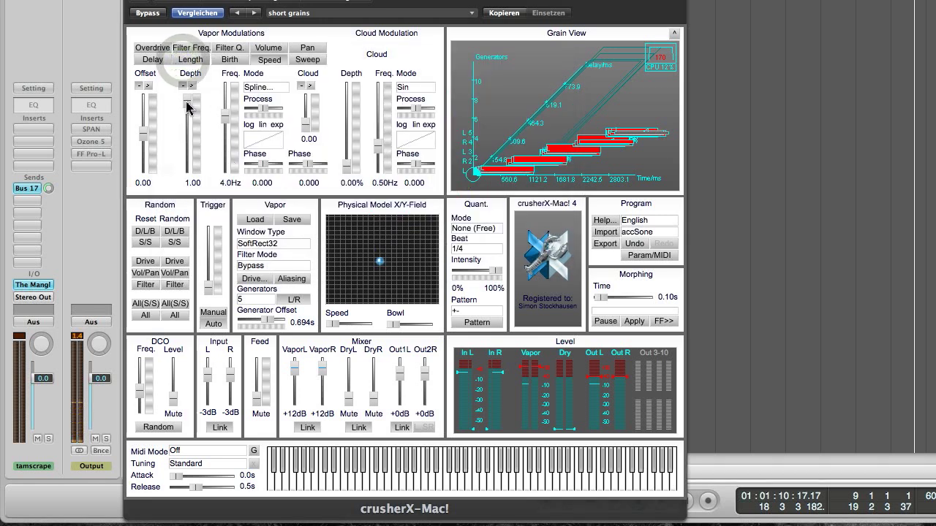
Set Speed spline depth 0.26 and rate 0.21Hz, 7 generators at 0.327 s offset, vapor levels +9dB.
left_click(185, 103)
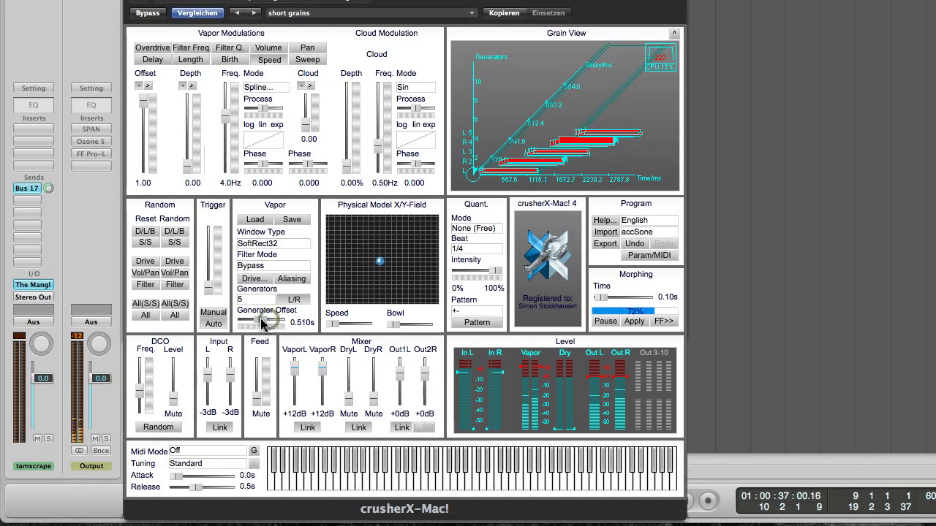
left_click_drag(264, 321, 257, 290)
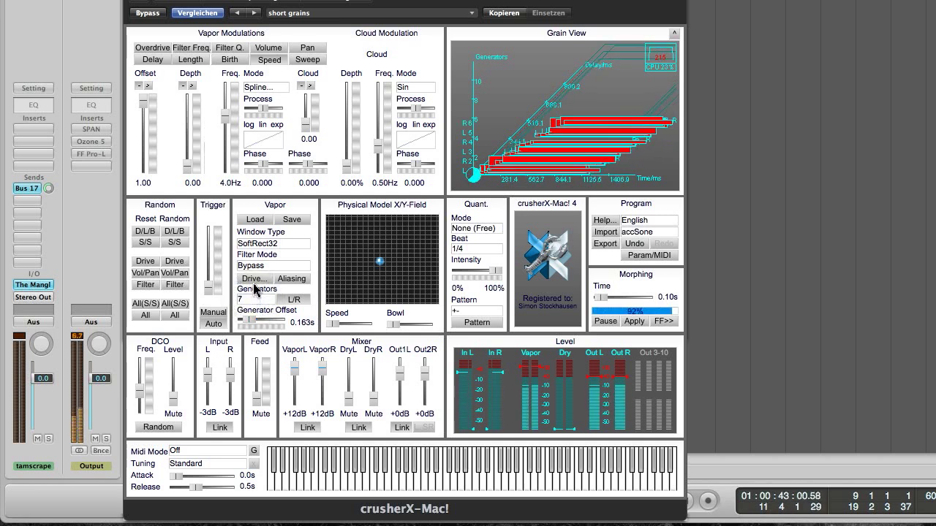
left_click_drag(247, 322, 255, 323)
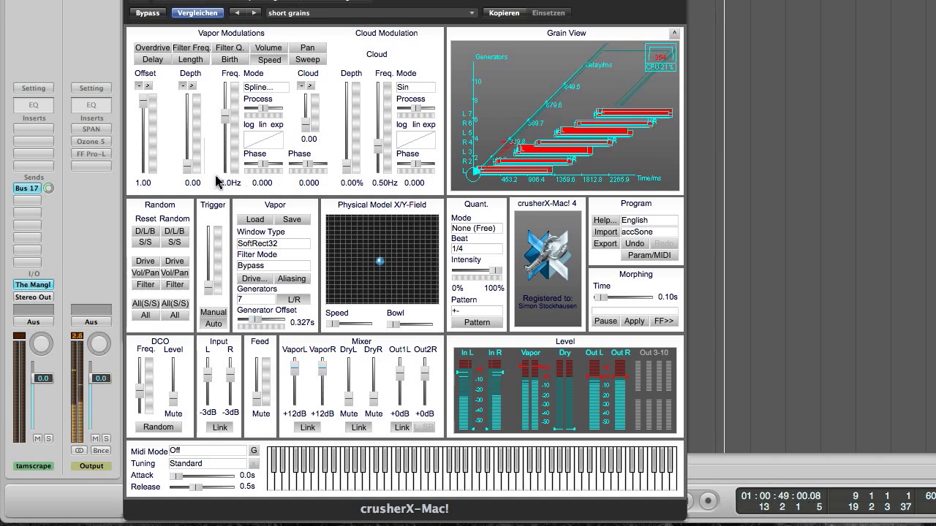
left_click_drag(226, 115, 189, 152)
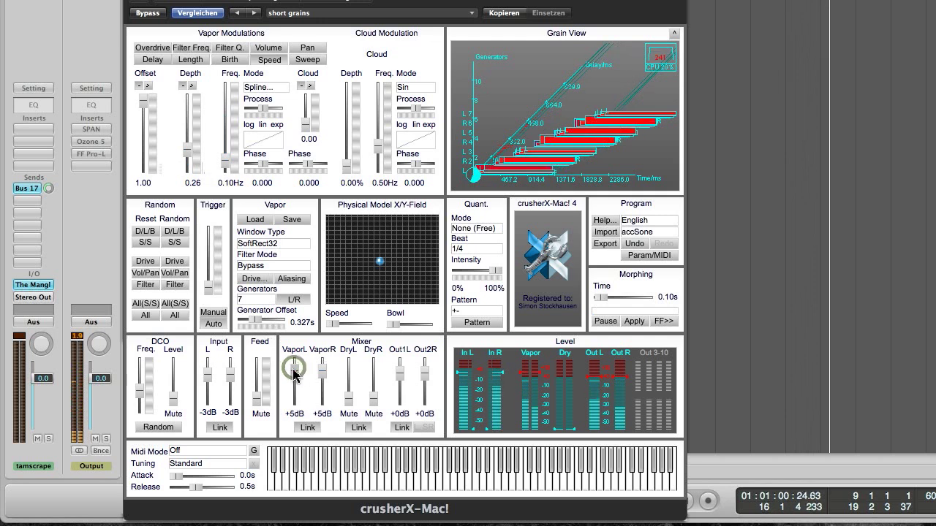
left_click_drag(295, 367, 295, 371)
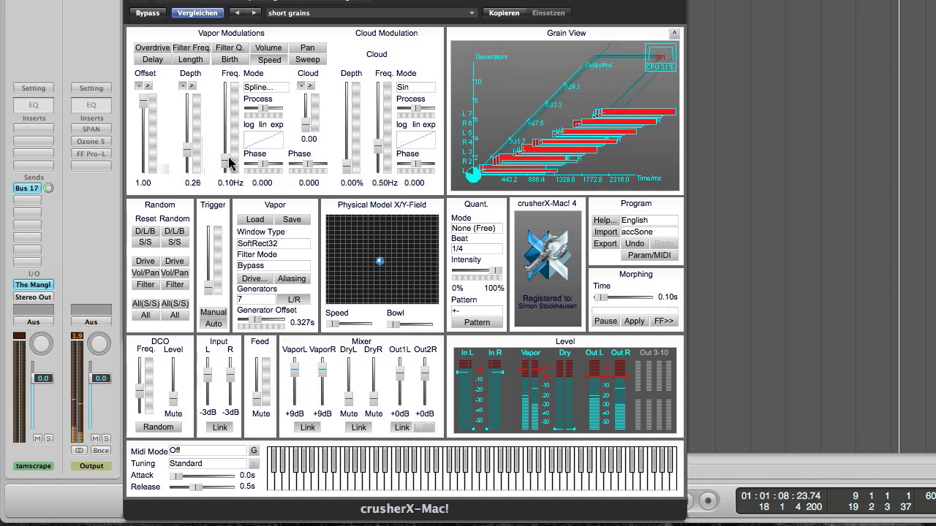
left_click_drag(226, 163, 226, 156)
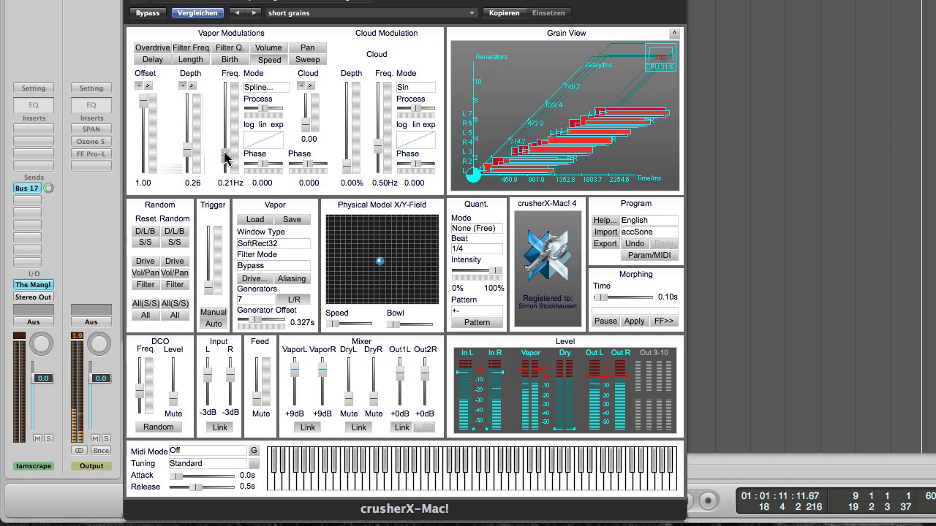
Reselect the Speed spline curve and raise its modulation rate from 0.21Hz to 3.04Hz.
left_click(263, 88)
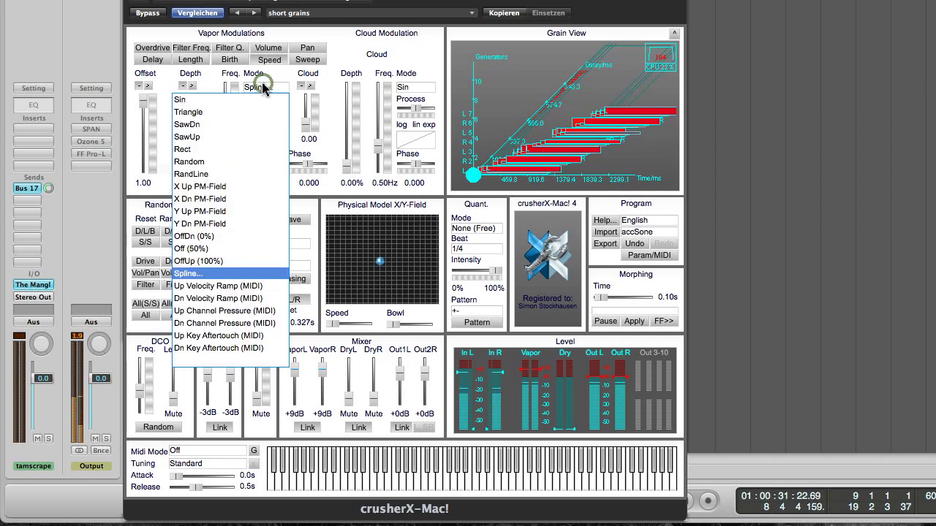
left_click(207, 274)
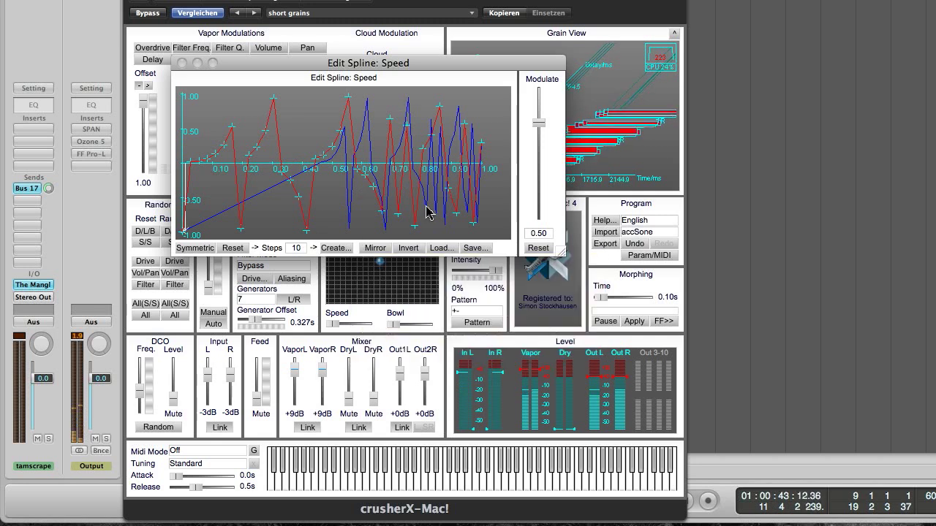
left_click(182, 63)
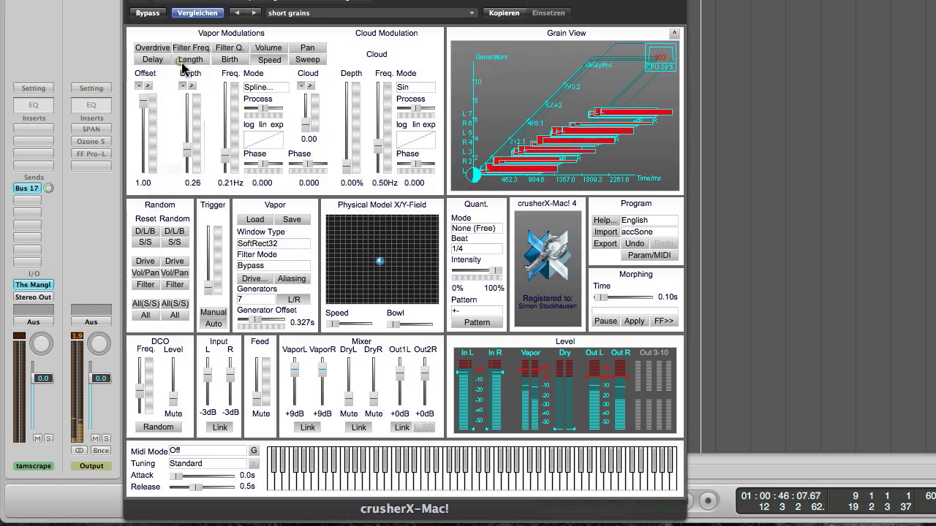
left_click(225, 154)
left_click_drag(225, 153, 228, 117)
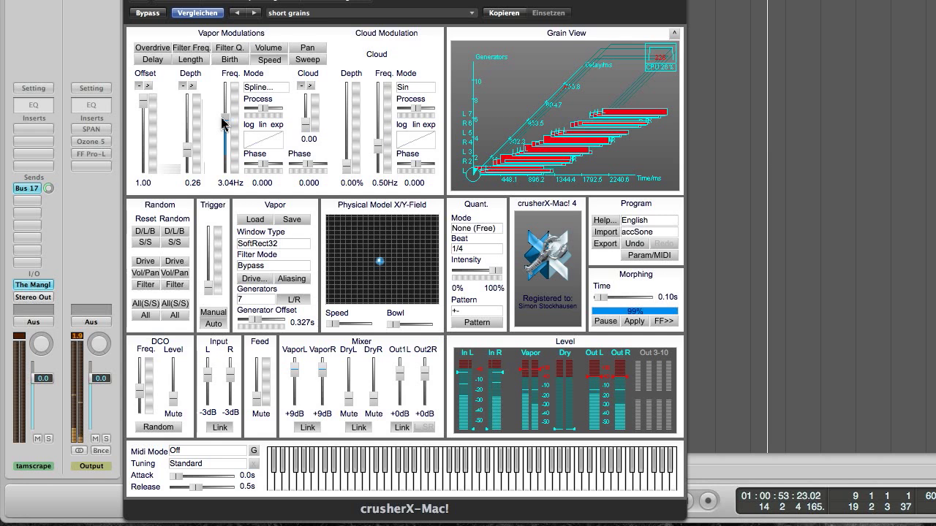
Switch Speed modulation to a Random wave at depth 1.00 and a slow 0.37Hz rate.
left_click(266, 86)
left_click(267, 65)
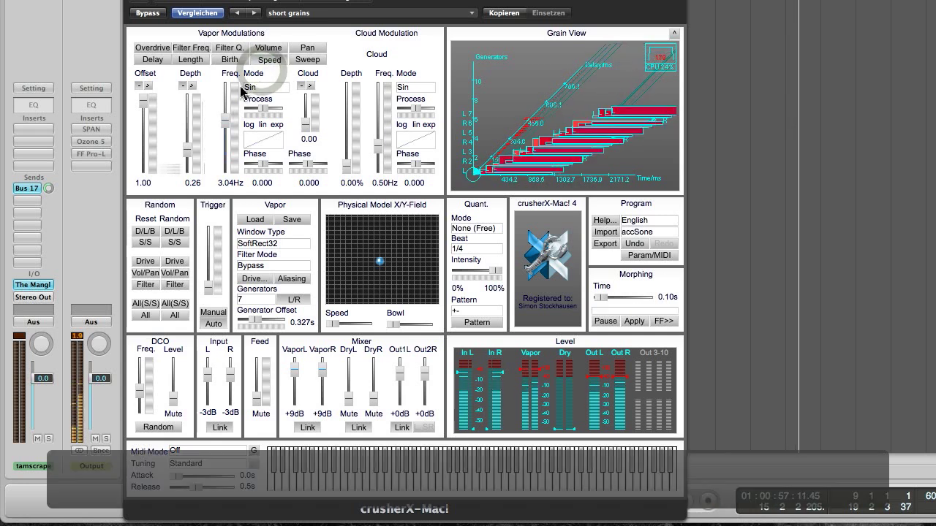
left_click(251, 87)
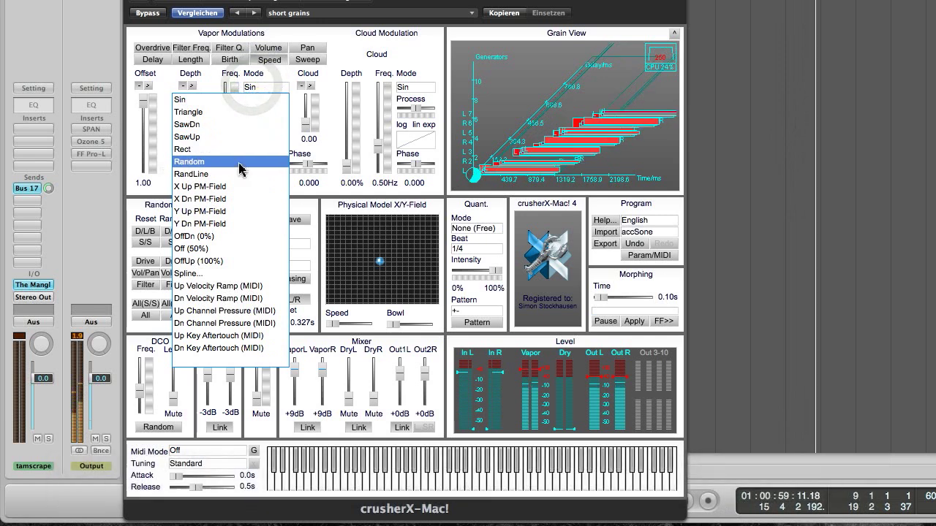
left_click(235, 161)
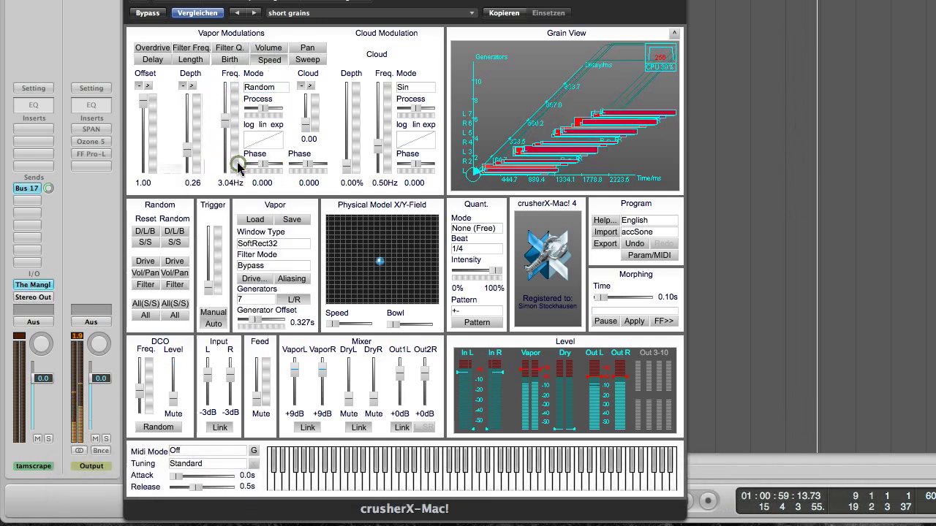
left_click(265, 86)
key("Down")
key("Down")
key("Down")
key("Down")
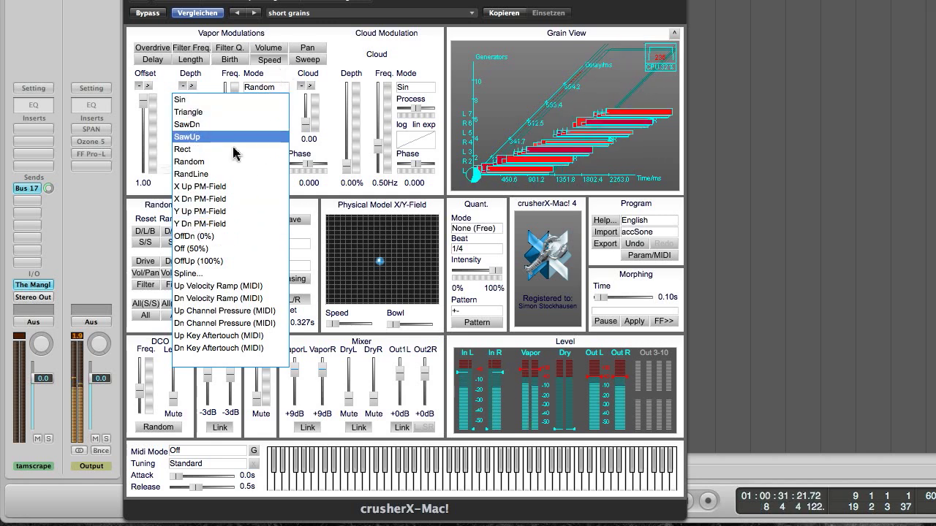
left_click(210, 162)
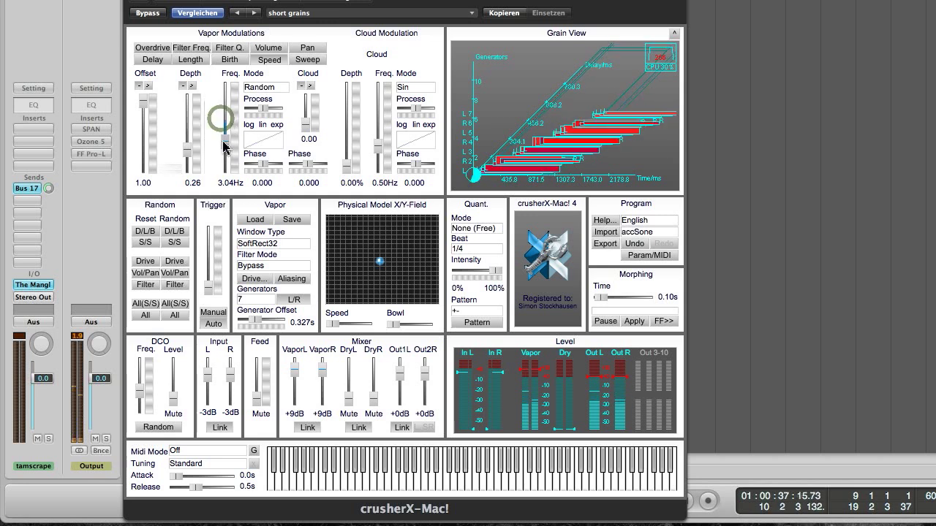
left_click_drag(225, 146, 188, 129)
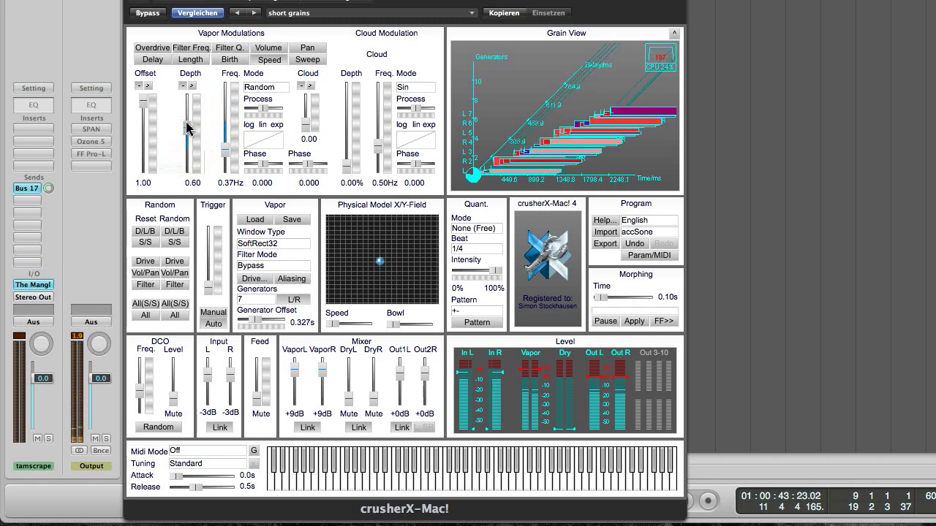
left_click_drag(187, 122, 189, 102)
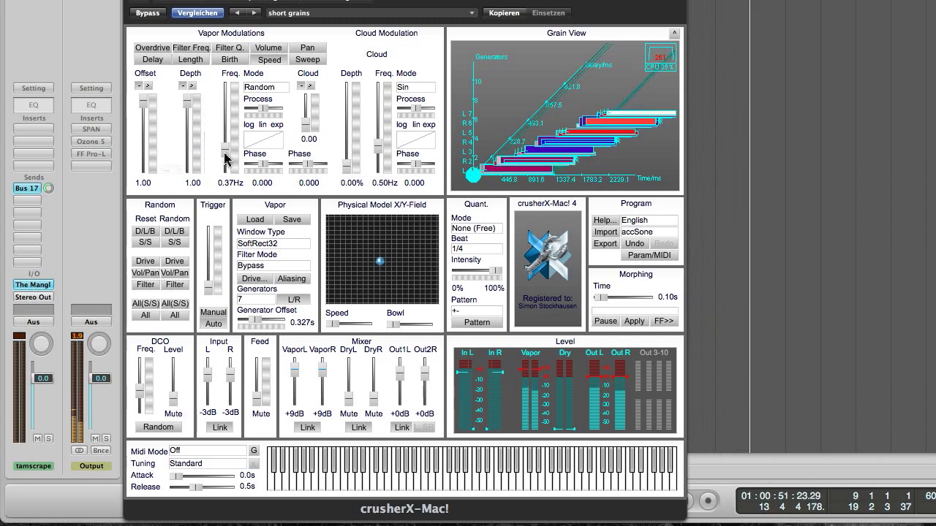
Set Speed rate to 0.45Hz, then give Length Random modulation: 0.50Hz, 826 ms depth, offset 479.
left_click_drag(229, 151, 226, 149)
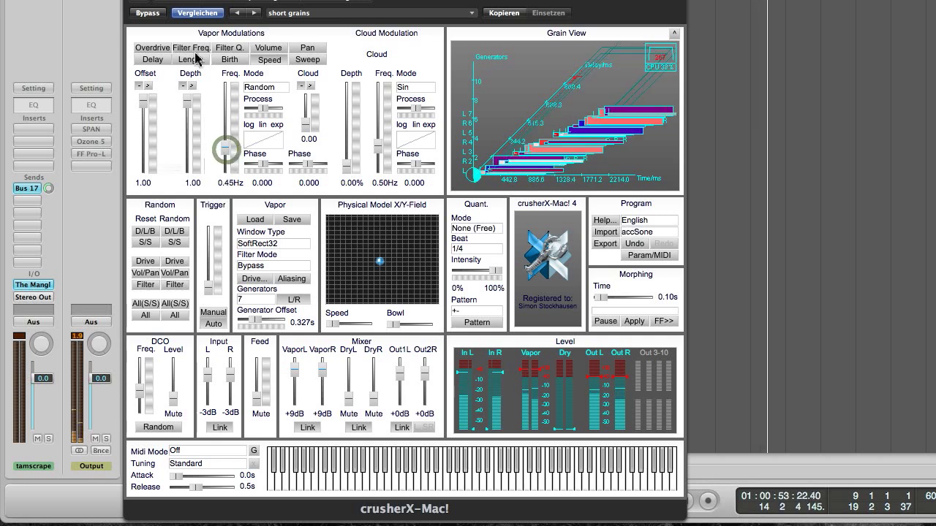
left_click(192, 60)
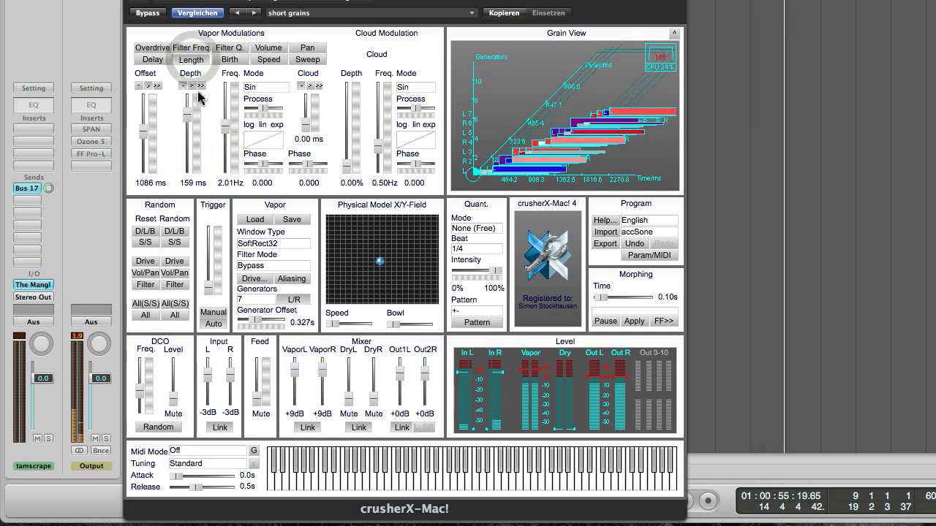
left_click(192, 85)
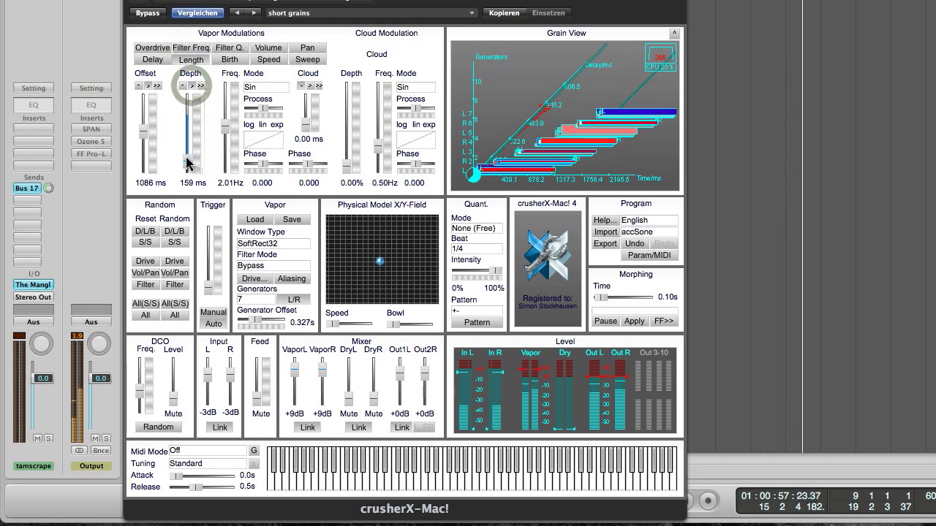
left_click_drag(187, 164, 225, 147)
left_click(256, 87)
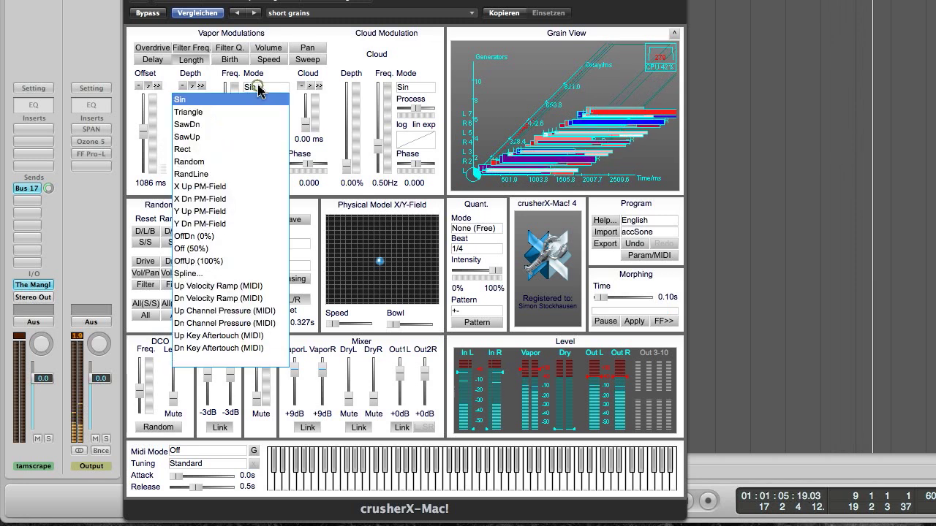
left_click(229, 163)
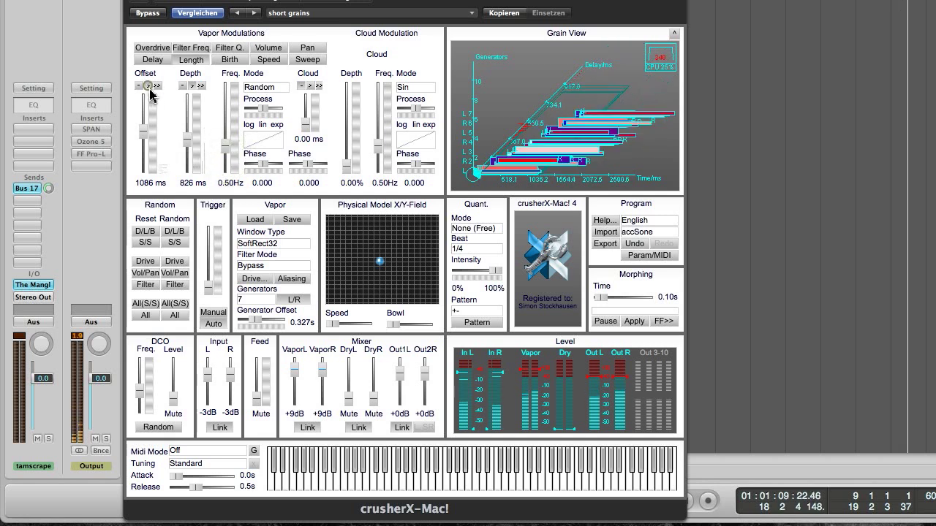
left_click_drag(147, 86, 146, 152)
Bring the Speed offset down to -1.00 and reduce its Random modulation depth to 0.00.
left_click(270, 61)
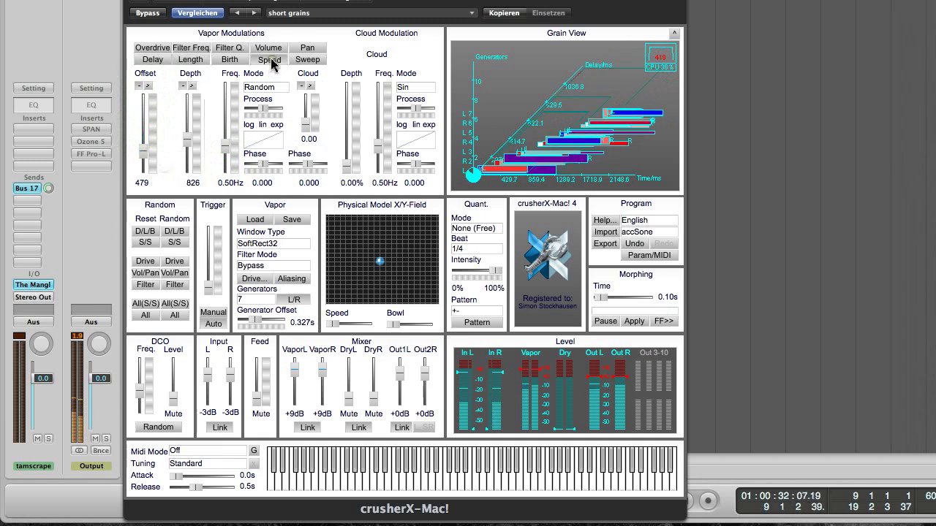
left_click_drag(142, 103, 143, 135)
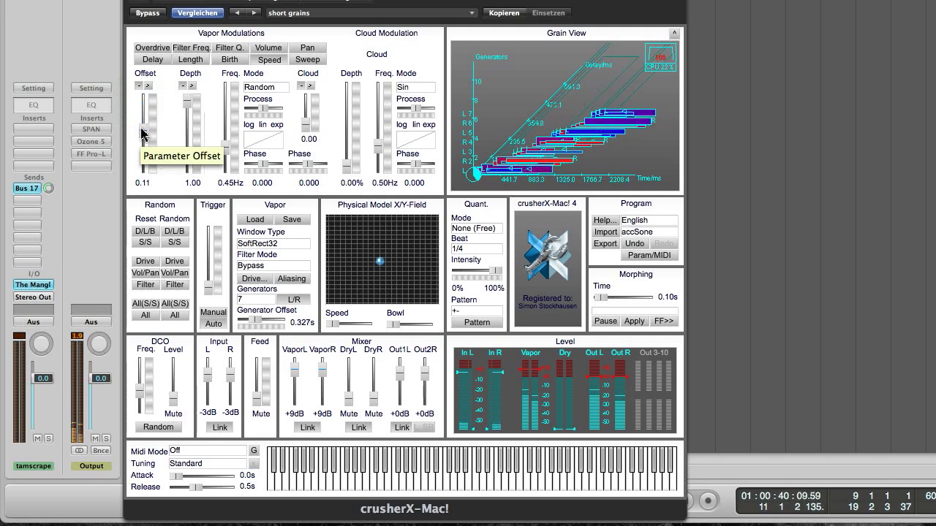
left_click_drag(143, 133, 142, 157)
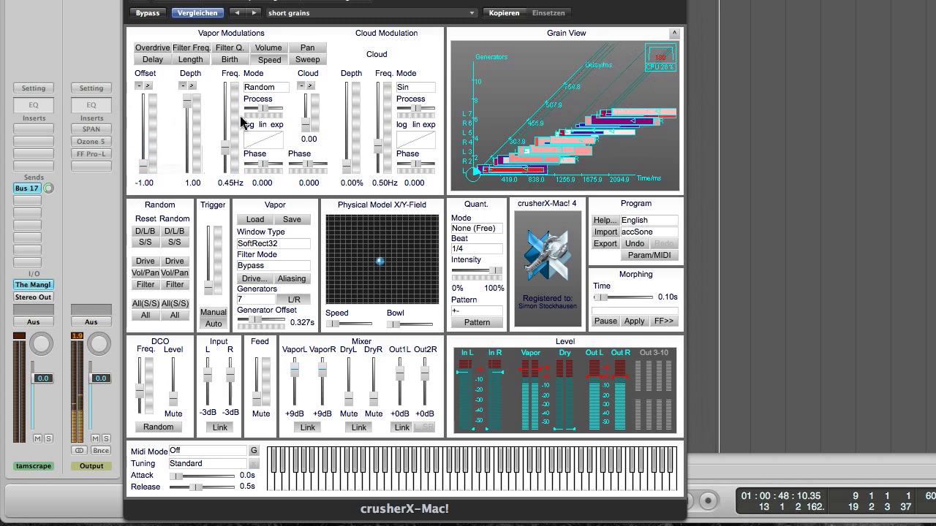
left_click(270, 58)
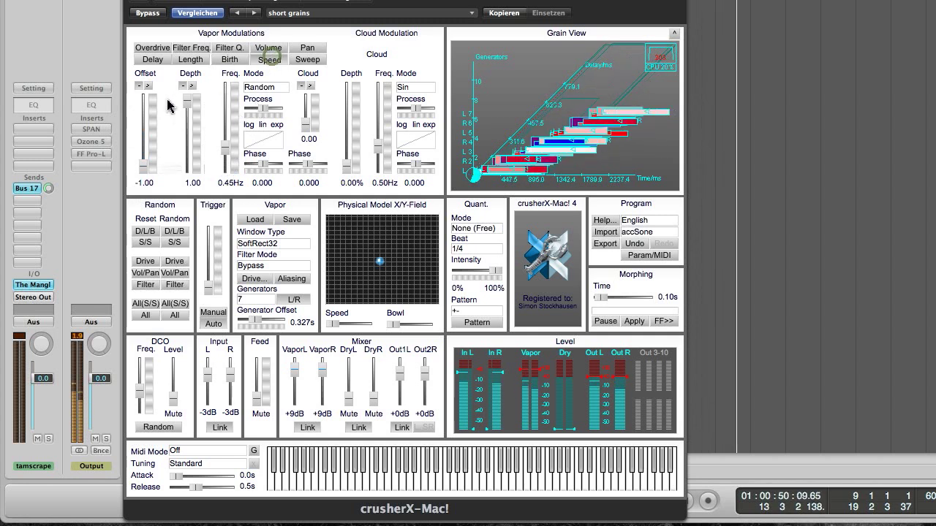
left_click_drag(185, 104, 183, 163)
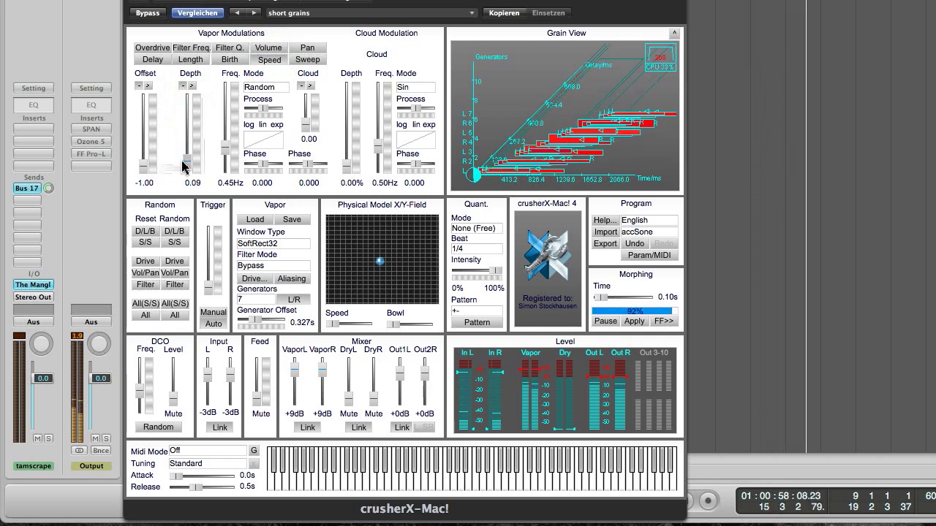
left_click_drag(184, 163, 180, 174)
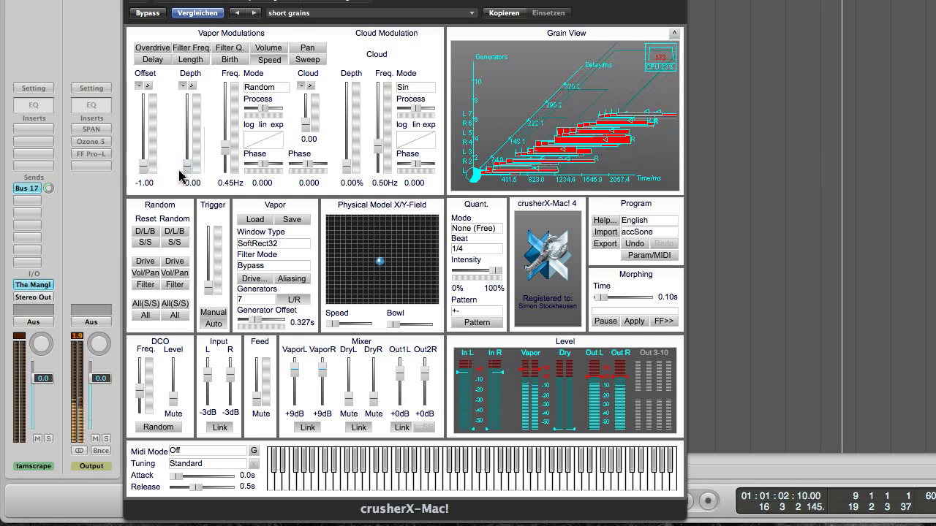